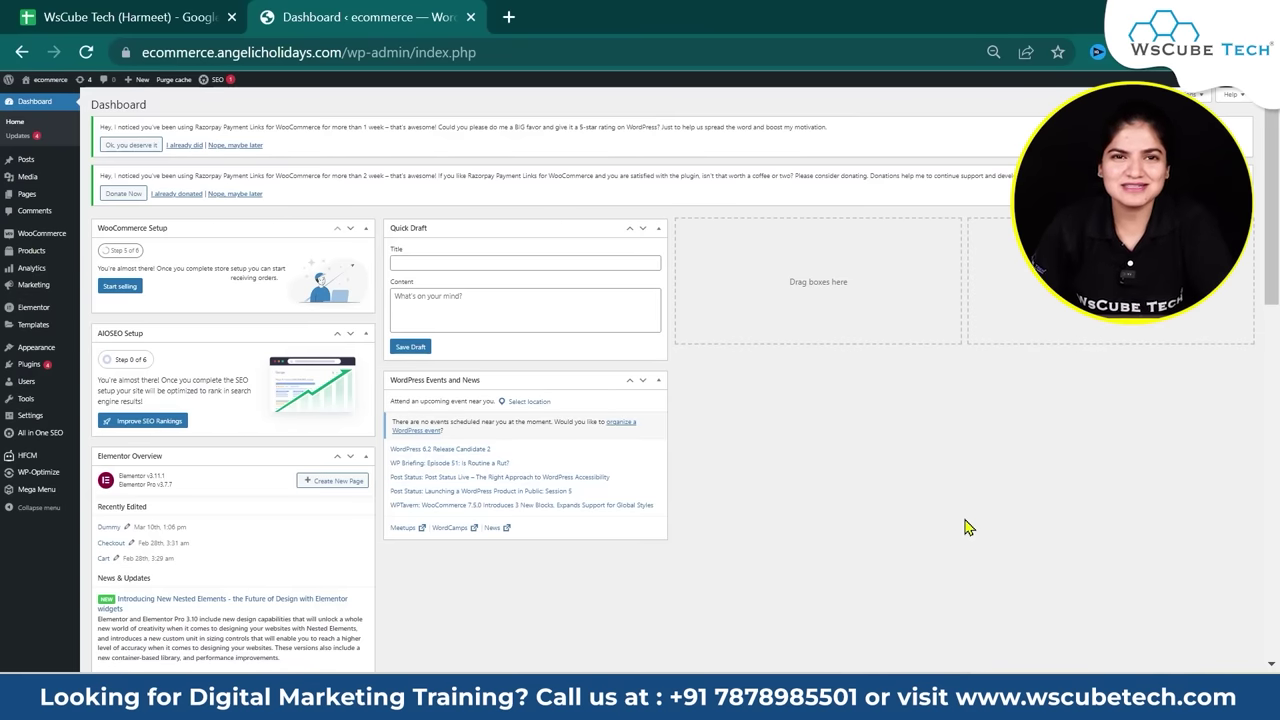
# Step: Search the plugin directory for "click to chat" and check the Click to Chat plugin by HoliThemes and its details
pyautogui.moveTo(30, 370)
pyautogui.scroll(3, 29, 366)
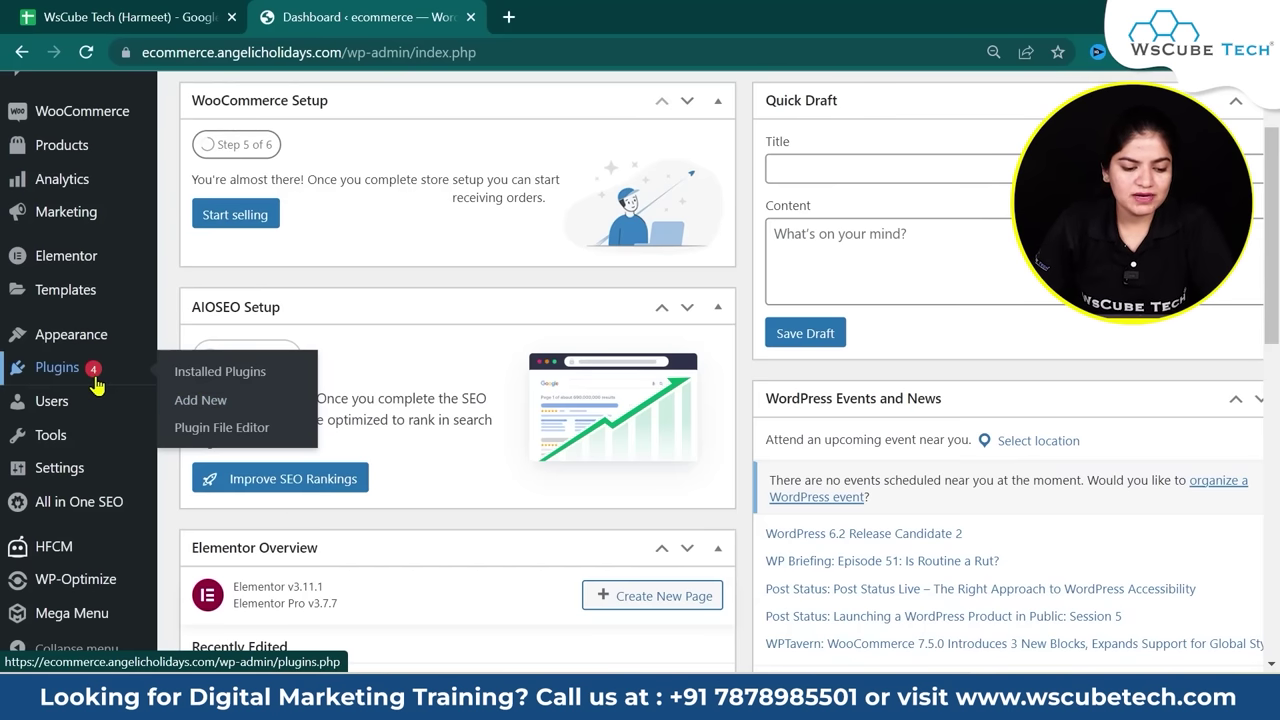
pyautogui.click(177, 408)
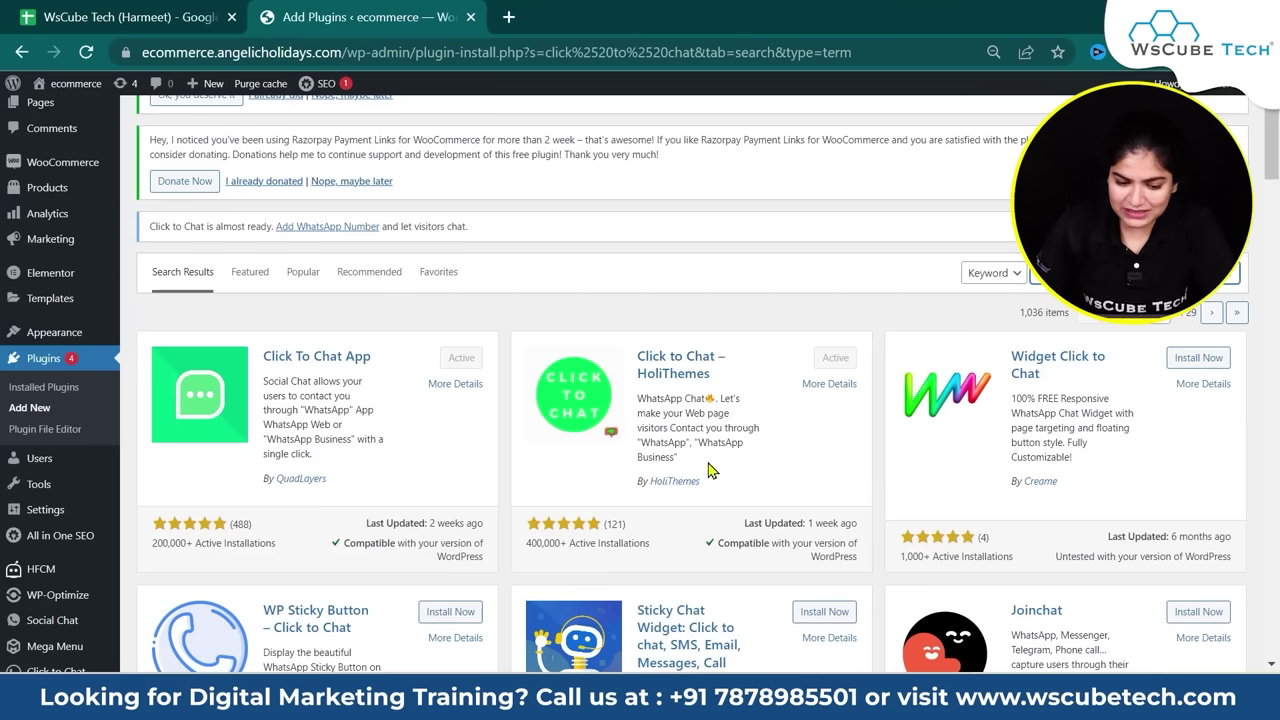
pyautogui.moveTo(706, 483); pyautogui.dragTo(645, 483)
pyautogui.click(747, 486)
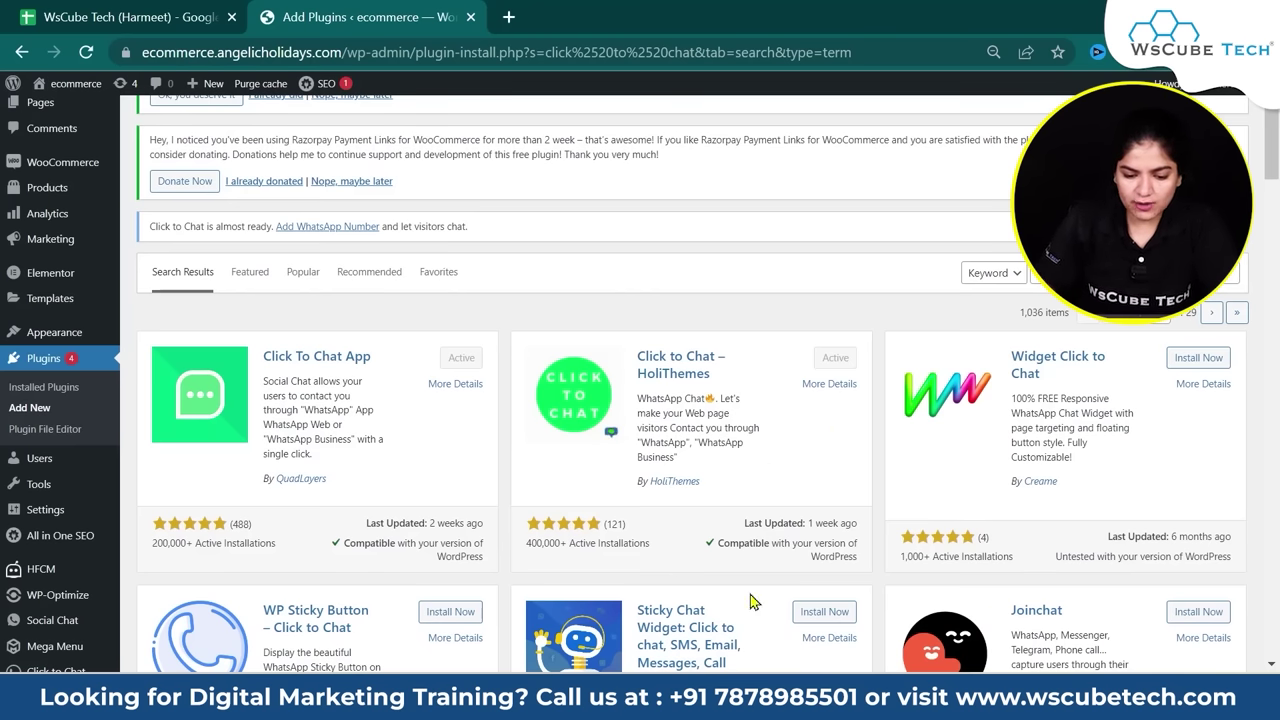
pyautogui.click(829, 386)
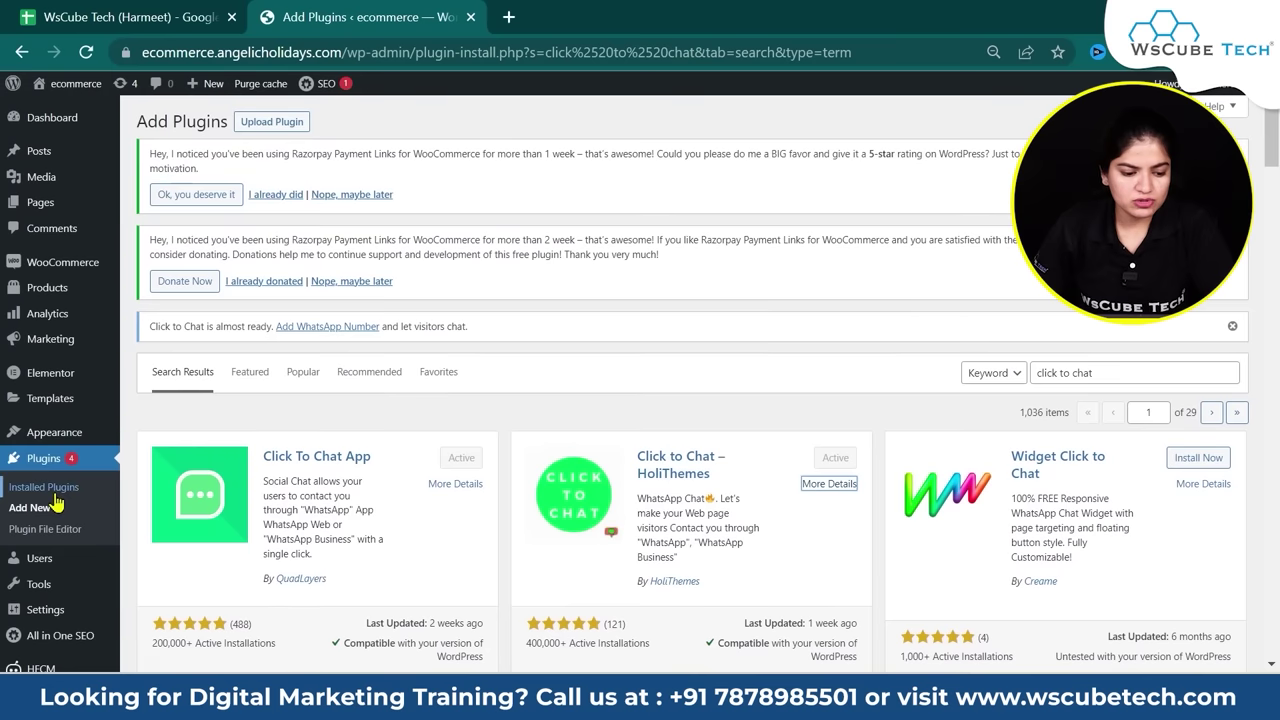
# Step: Open the settings of the Click to Chat plugin from the list of installed plugins
pyautogui.click(48, 487)
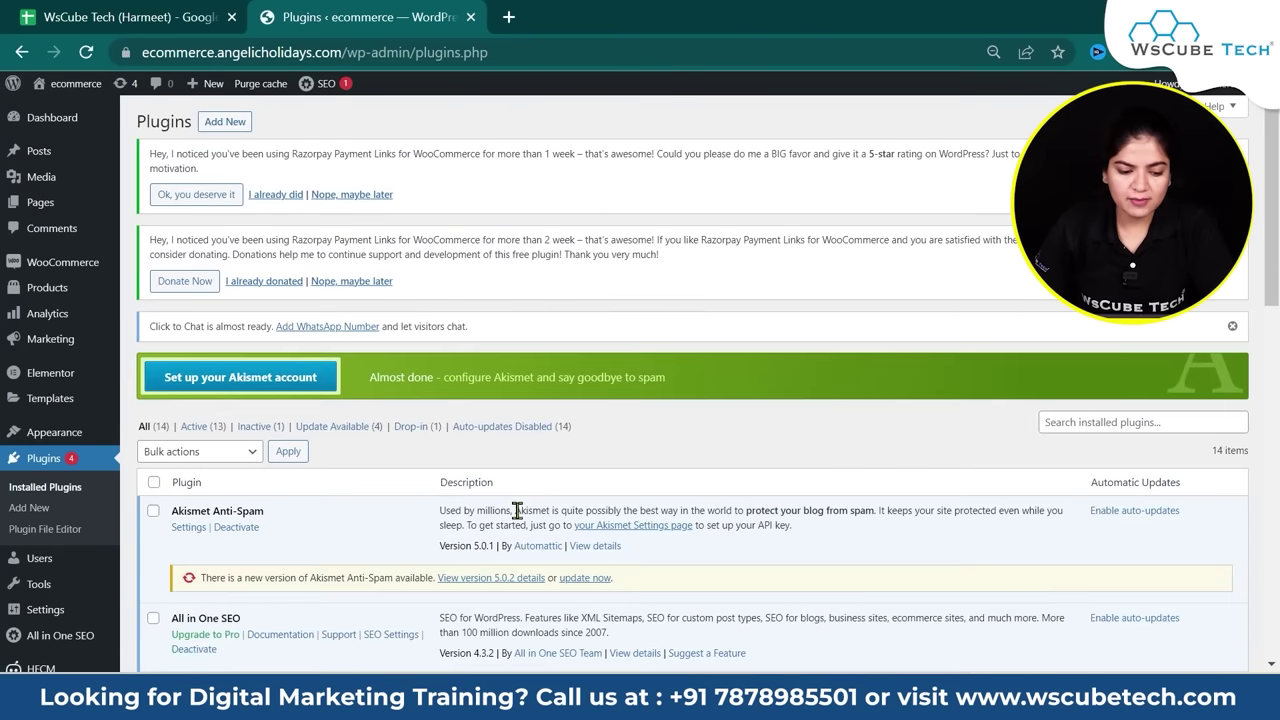
pyautogui.scroll(-3, 517, 510)
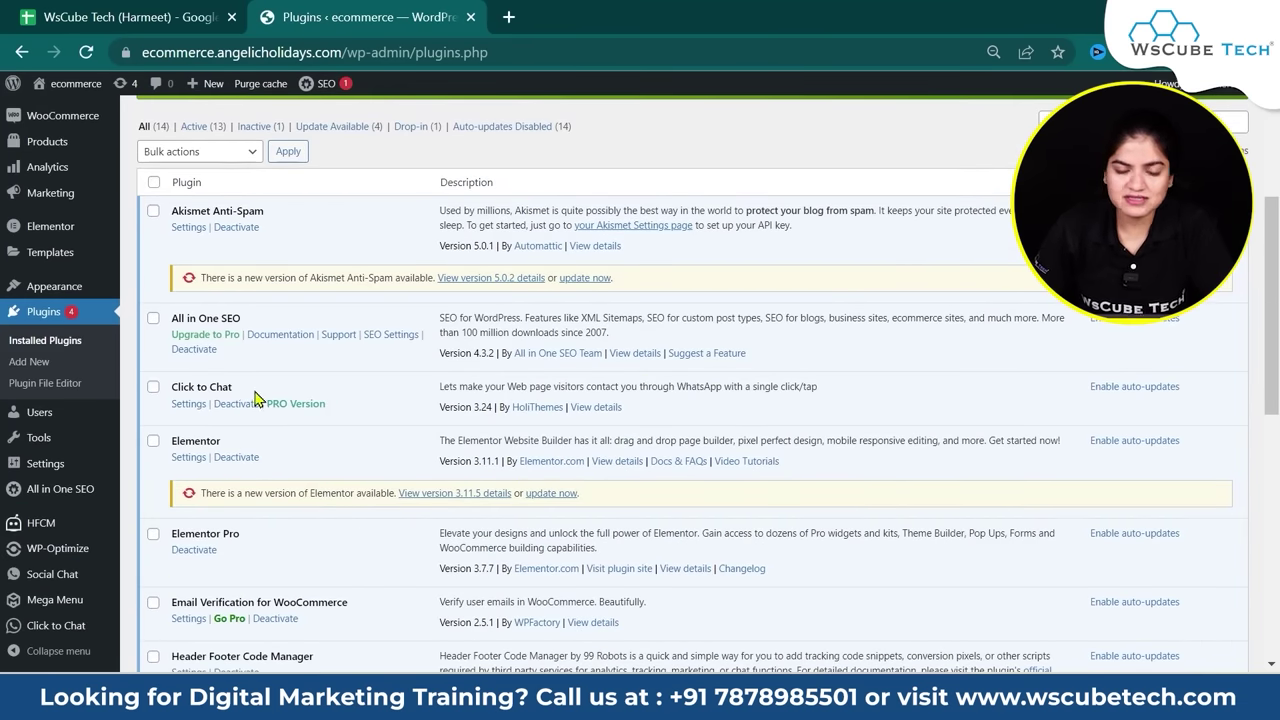
pyautogui.click(188, 405)
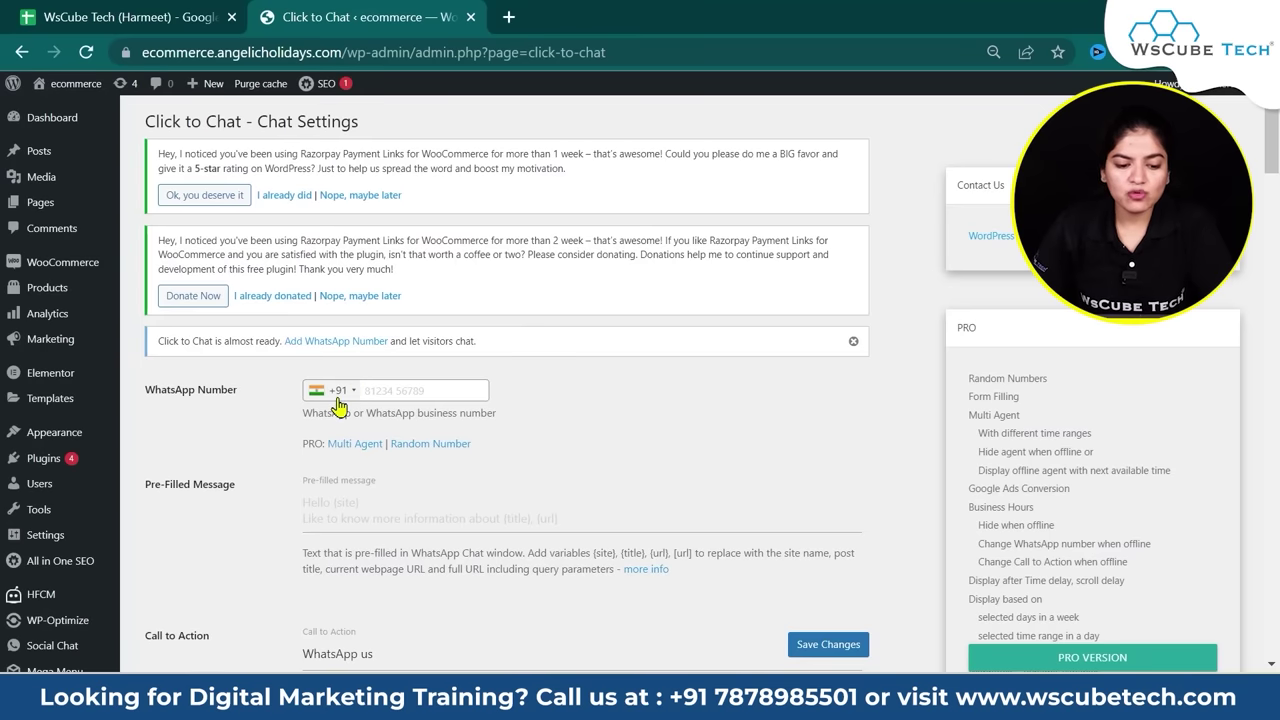
# Step: Fill in the business's WhatsApp number, keeping the +91 country code, in the chat settings
pyautogui.scroll(-2, 330, 405)
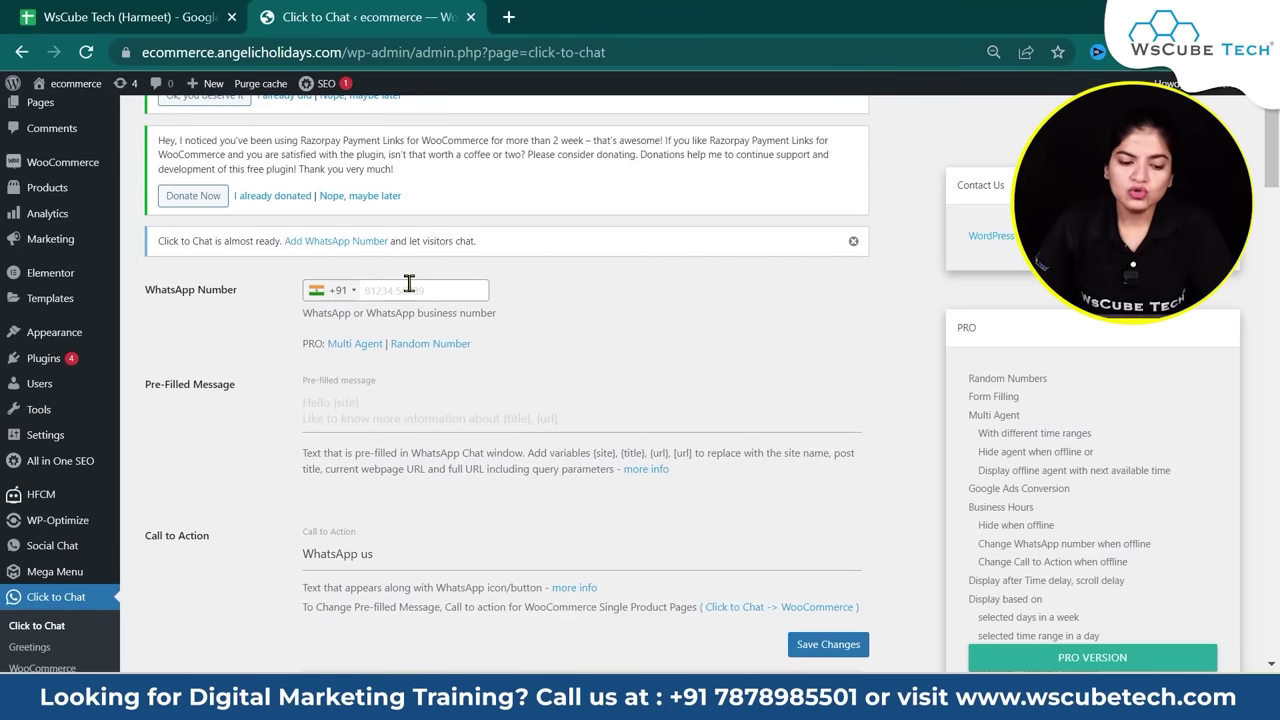
pyautogui.click(409, 284)
pyautogui.hotkey('ctrl', 'v')
pyautogui.moveTo(433, 296); pyautogui.dragTo(336, 305)
pyautogui.click(572, 295)
# Step: Enter the two-line pre-filled message "Hello, I'm Interested in Your IT courses."
pyautogui.scroll(-1, 572, 295)
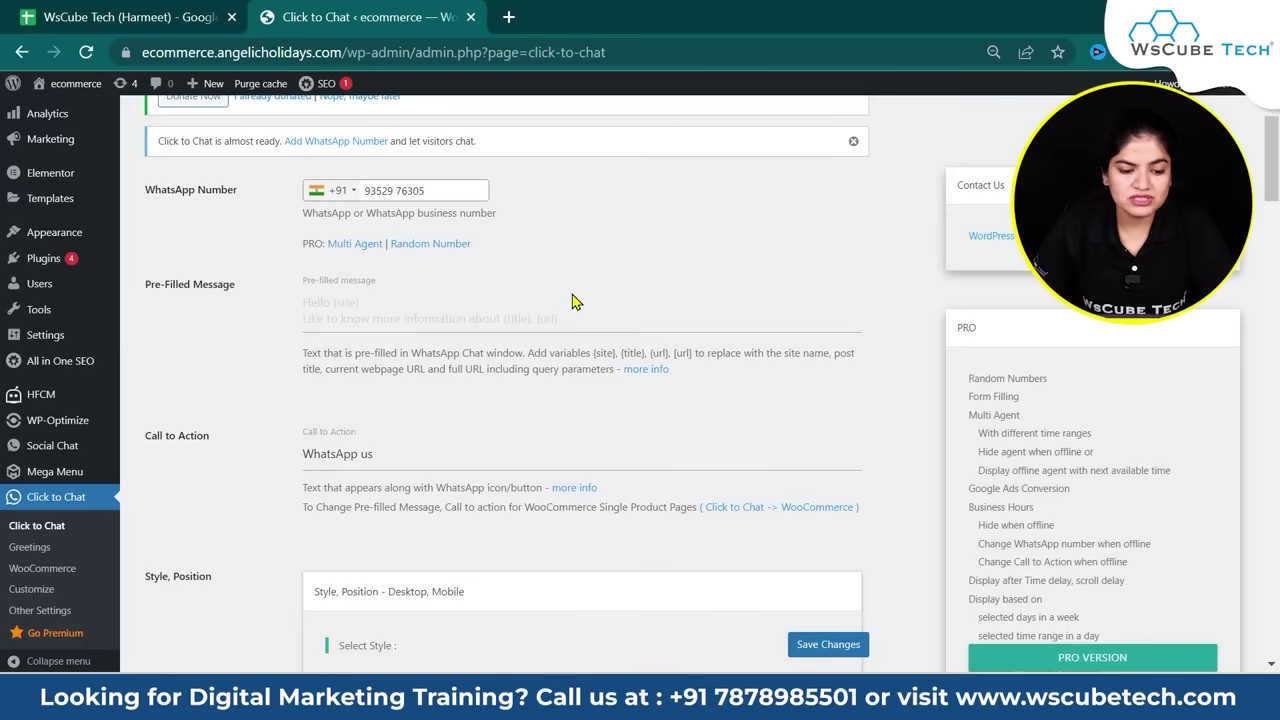
pyautogui.click(394, 316)
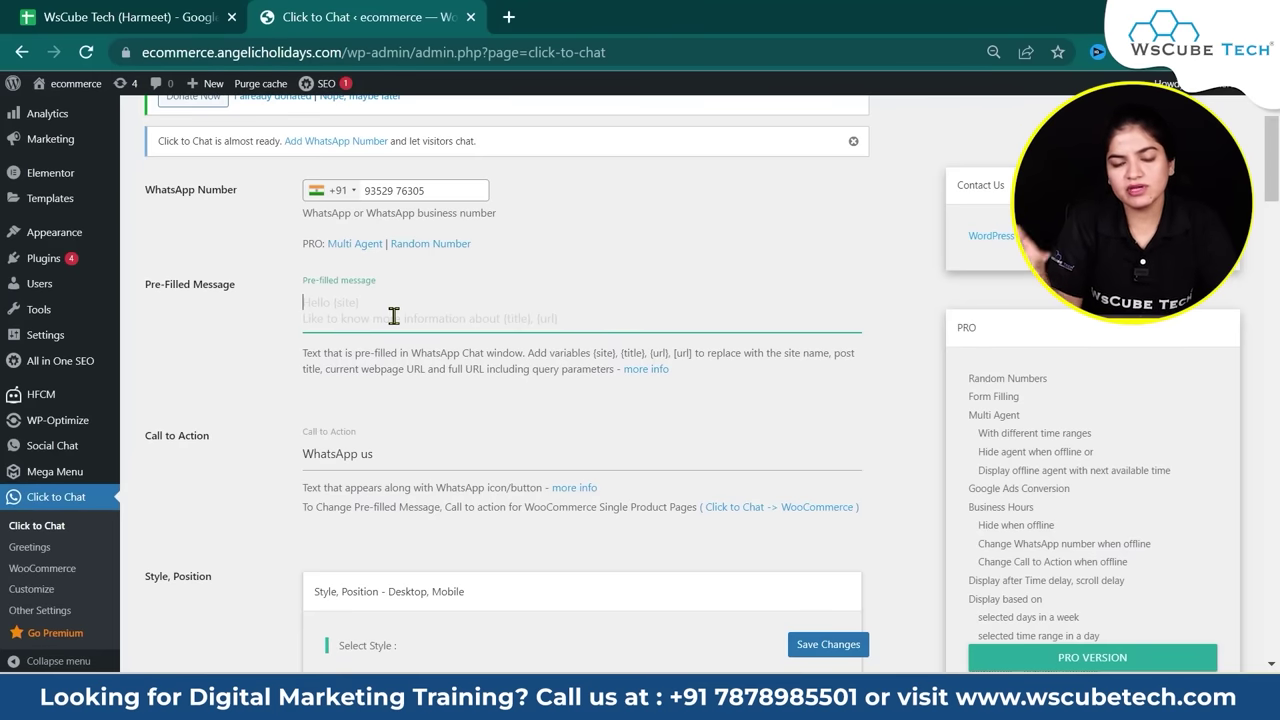
pyautogui.write('Hello,')
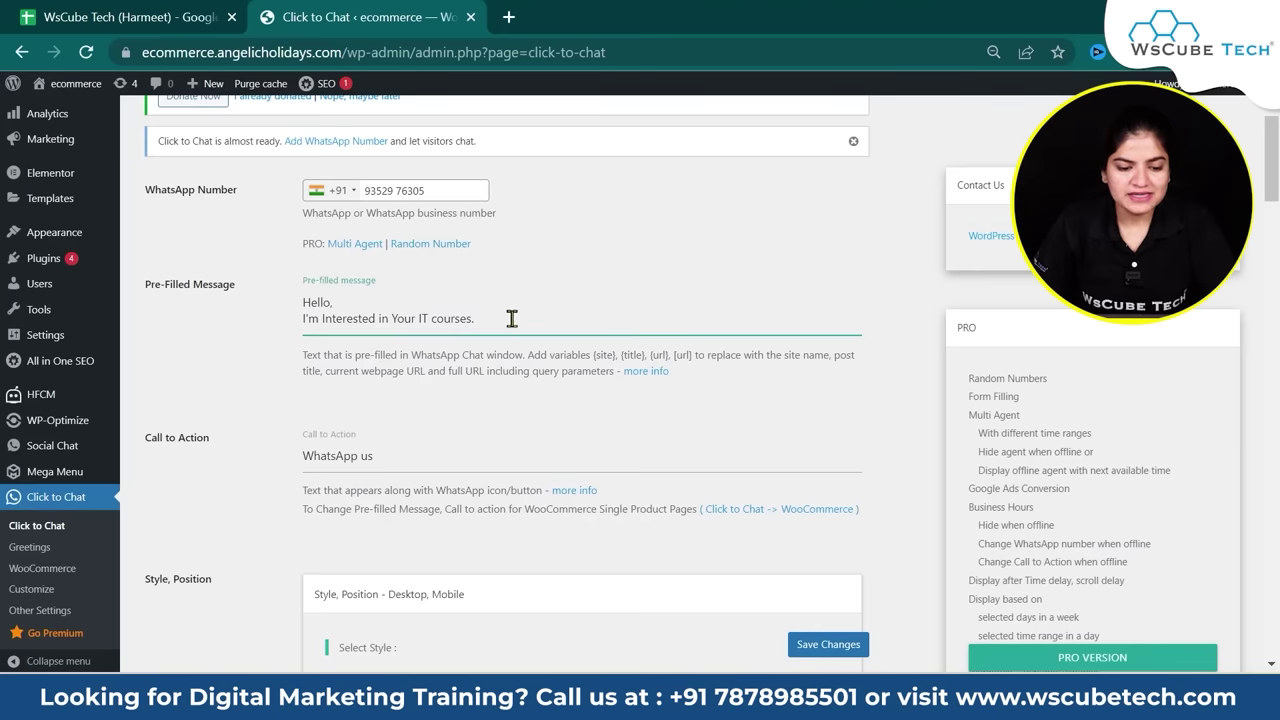
pyautogui.moveTo(511, 317); pyautogui.dragTo(303, 304)
pyautogui.click(488, 317)
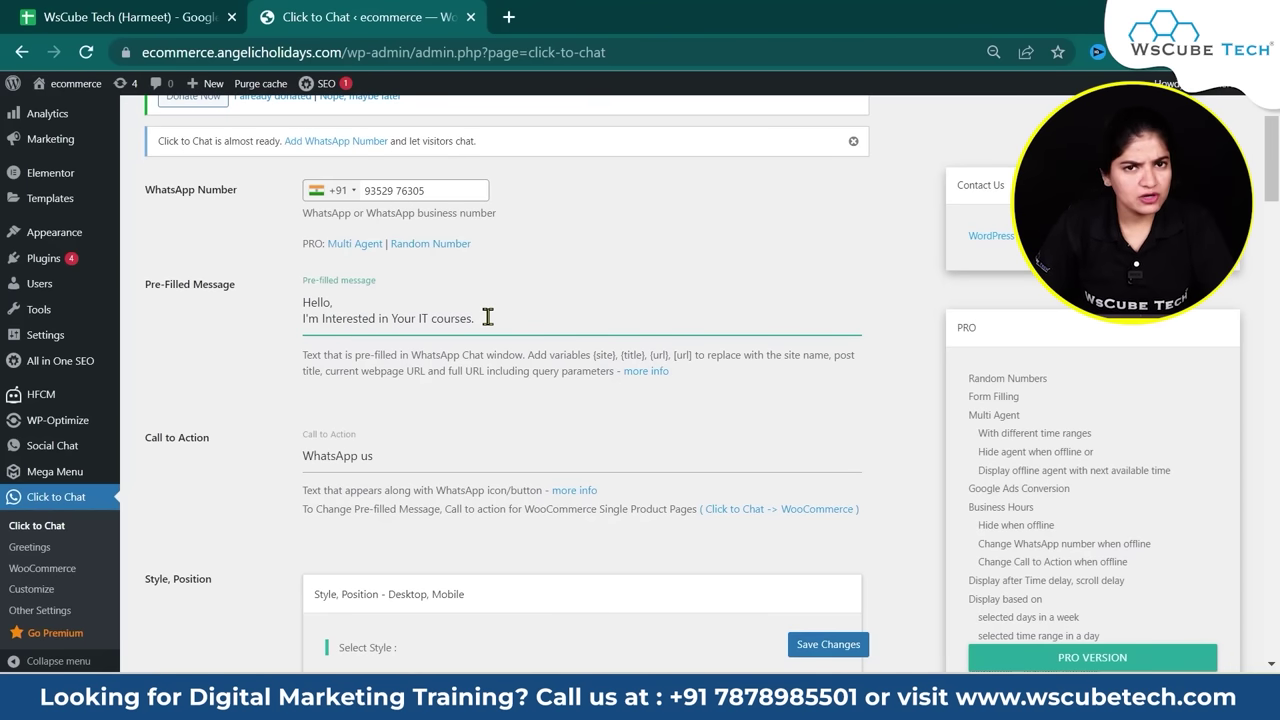
pyautogui.moveTo(487, 318); pyautogui.dragTo(272, 305)
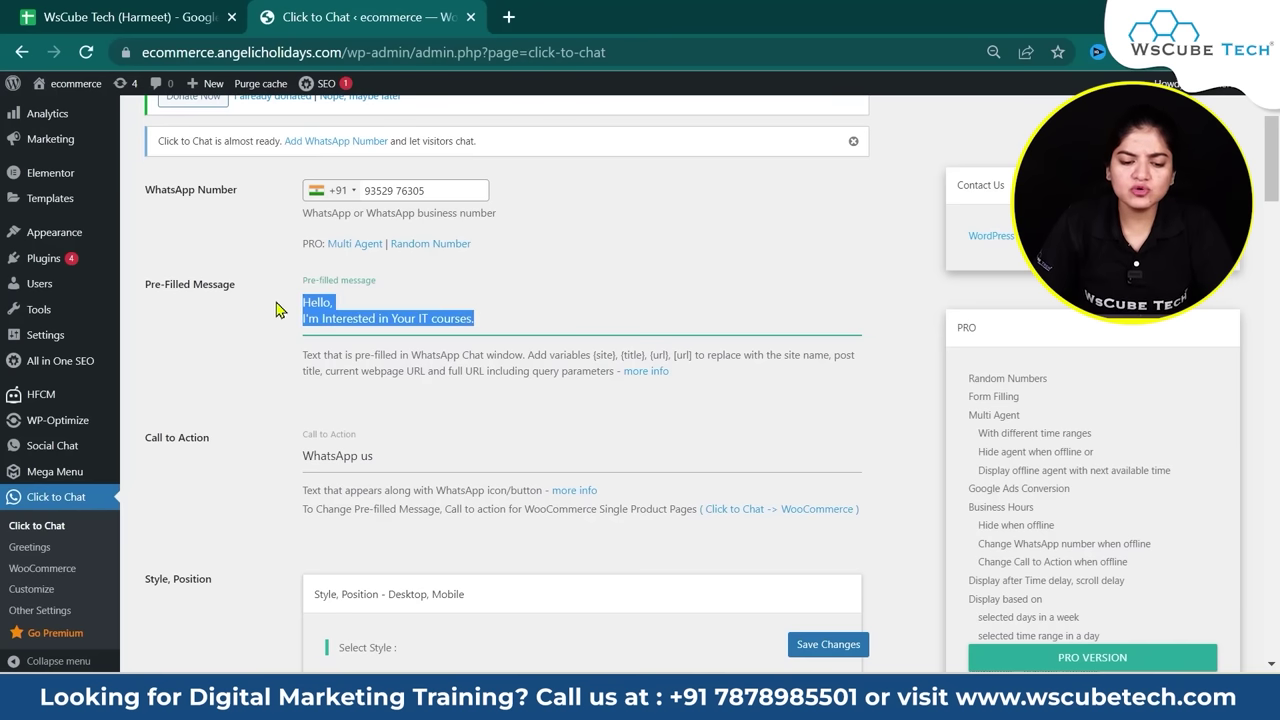
pyautogui.click(509, 311)
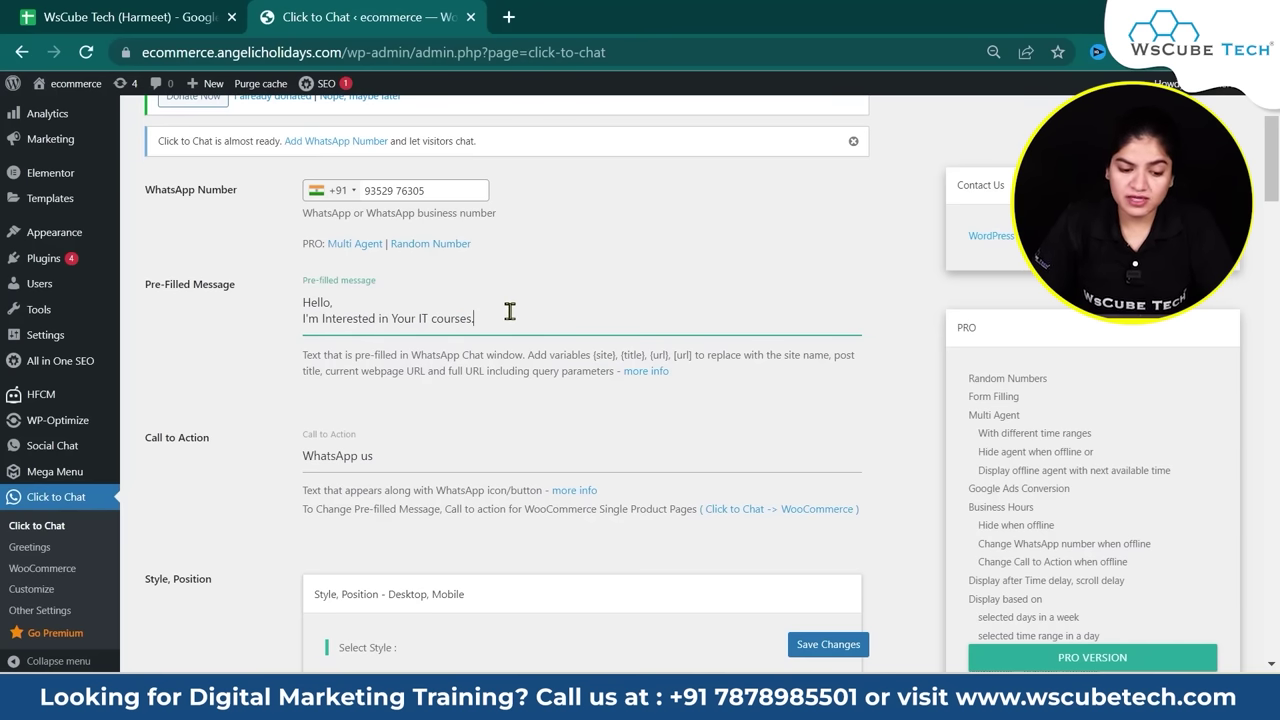
# Step: Change the call-to-action text to "Contact Us on WhatsApp"
pyautogui.scroll(-1, 509, 311)
pyautogui.click(389, 355)
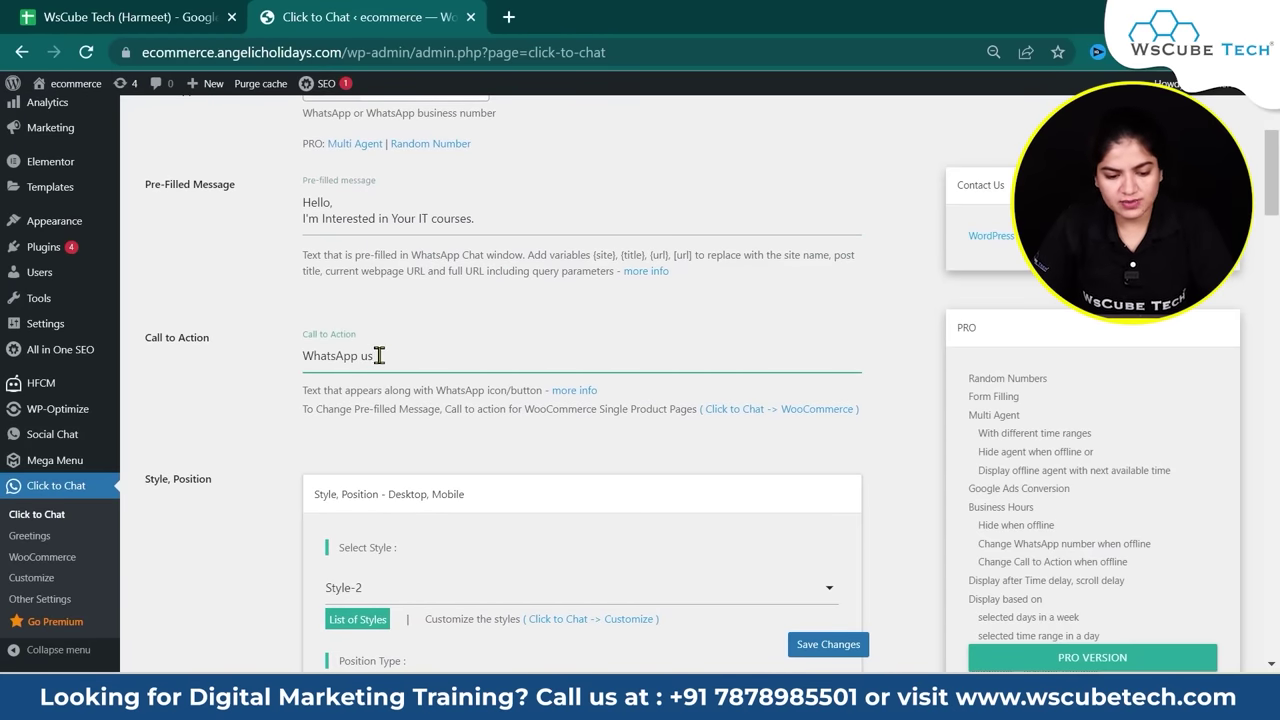
pyautogui.moveTo(379, 355); pyautogui.dragTo(361, 355)
pyautogui.press('BackSpace')
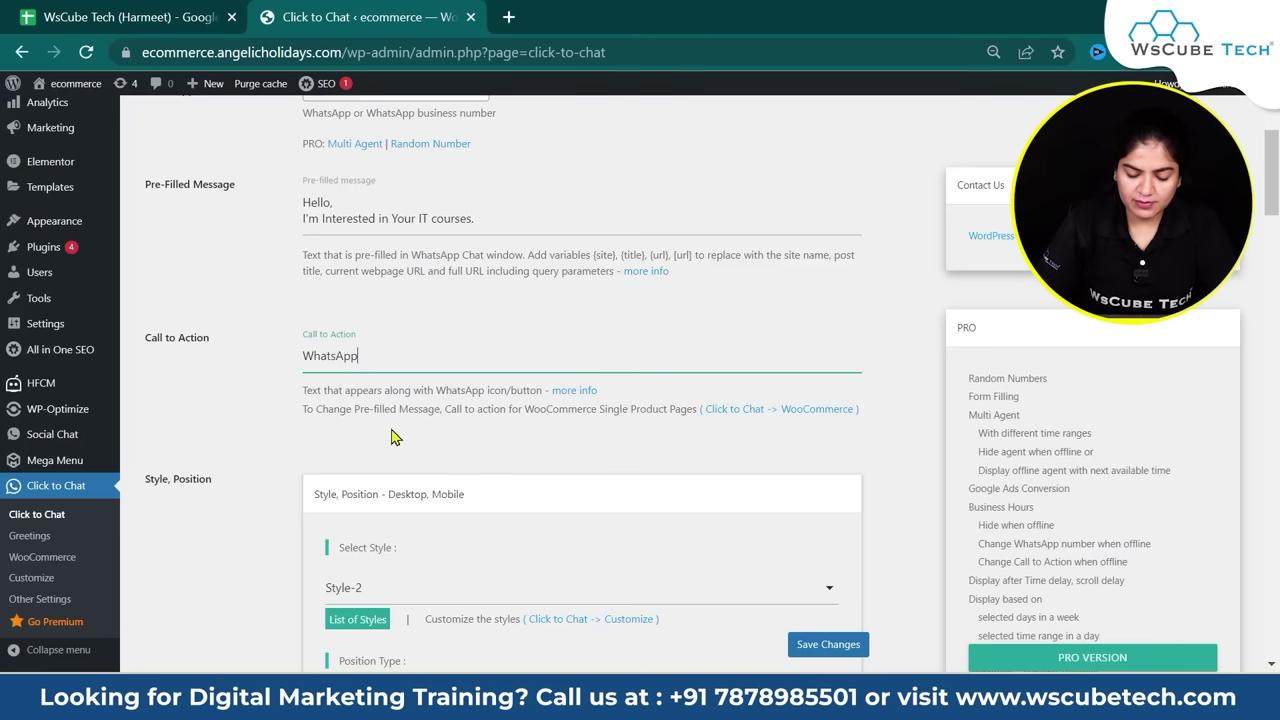
pyautogui.write('Contact ')
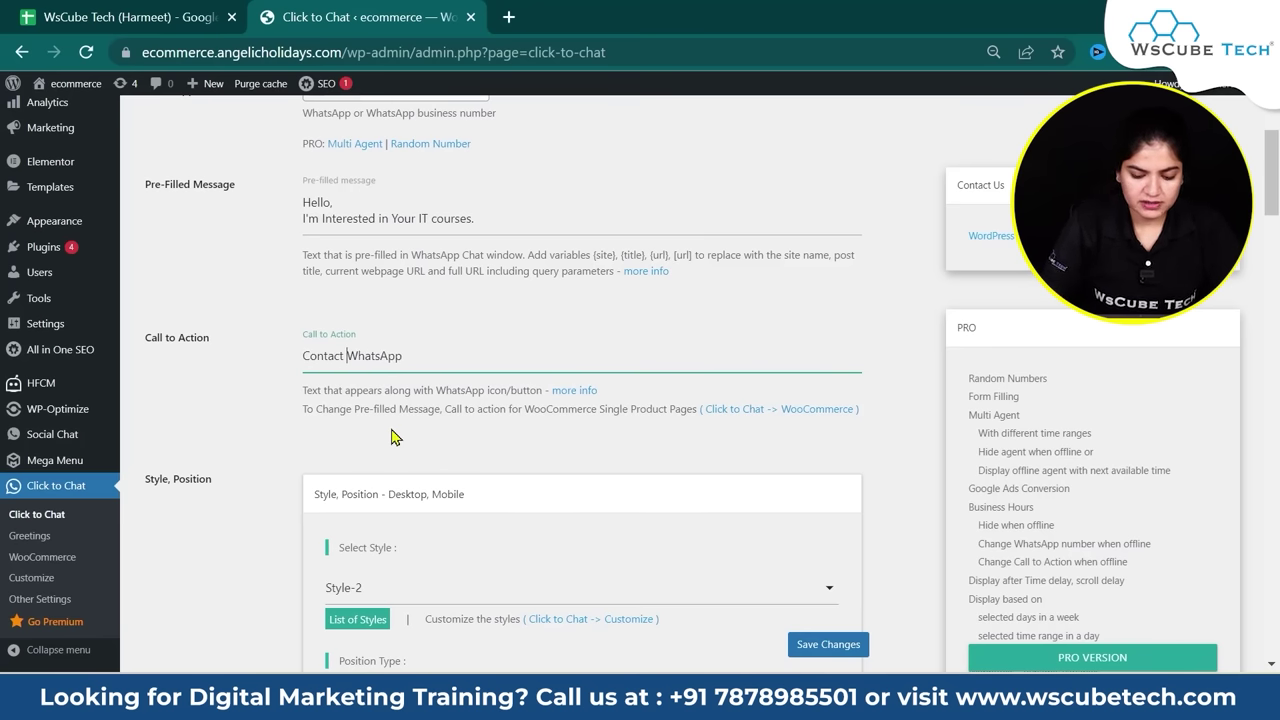
pyautogui.write('us O')
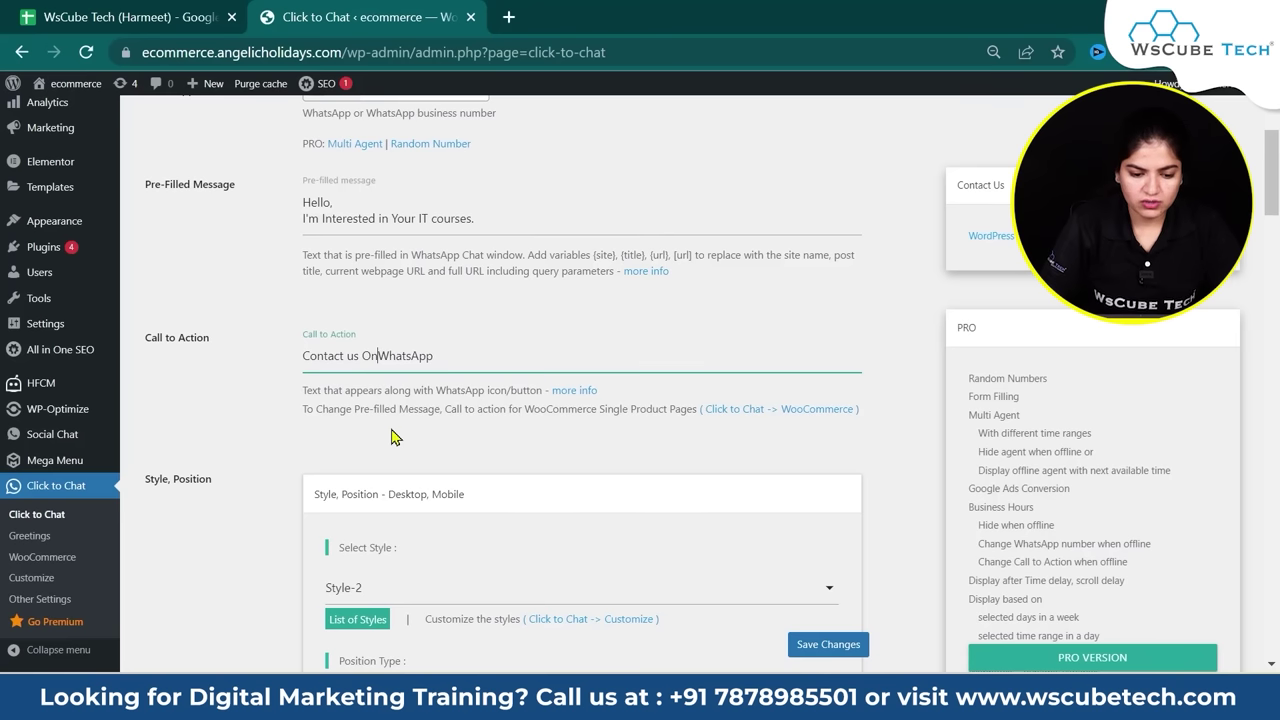
pyautogui.press('BackSpace')
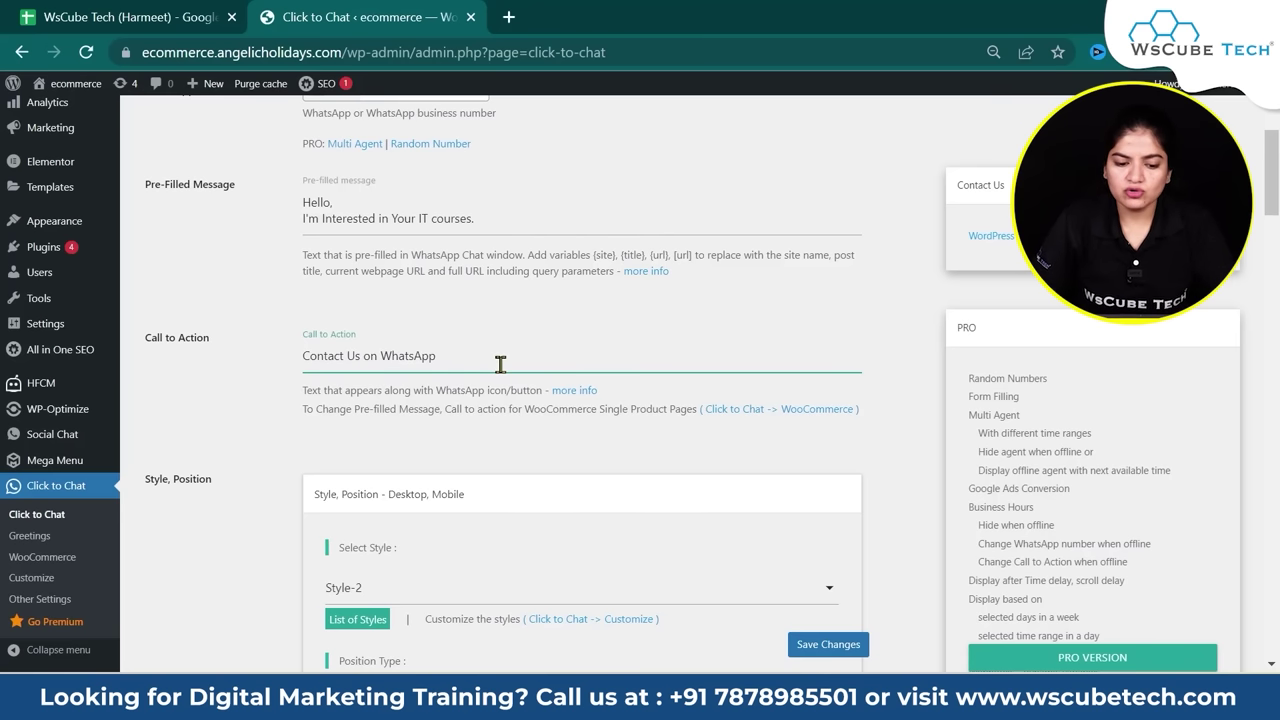
pyautogui.click(500, 364)
# Step: Review the available chat button styles and choose Style-3 for desktop and mobile
pyautogui.scroll(-2, 500, 364)
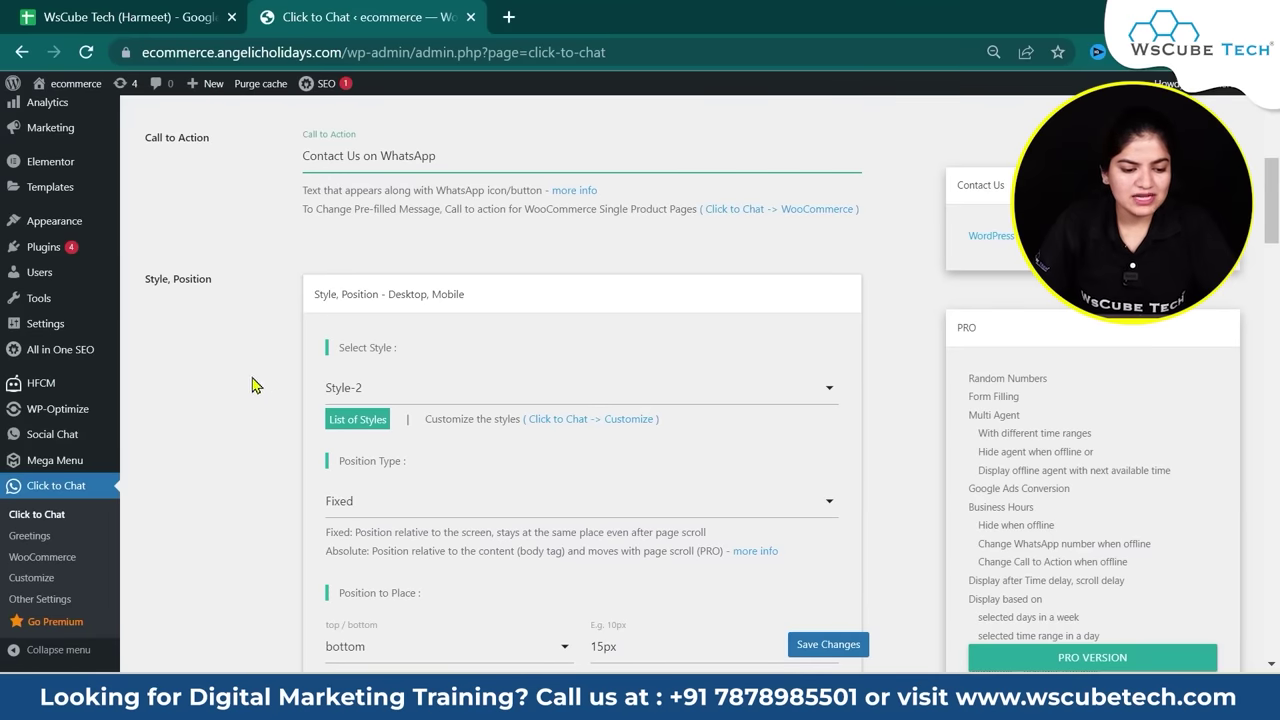
pyautogui.click(813, 394)
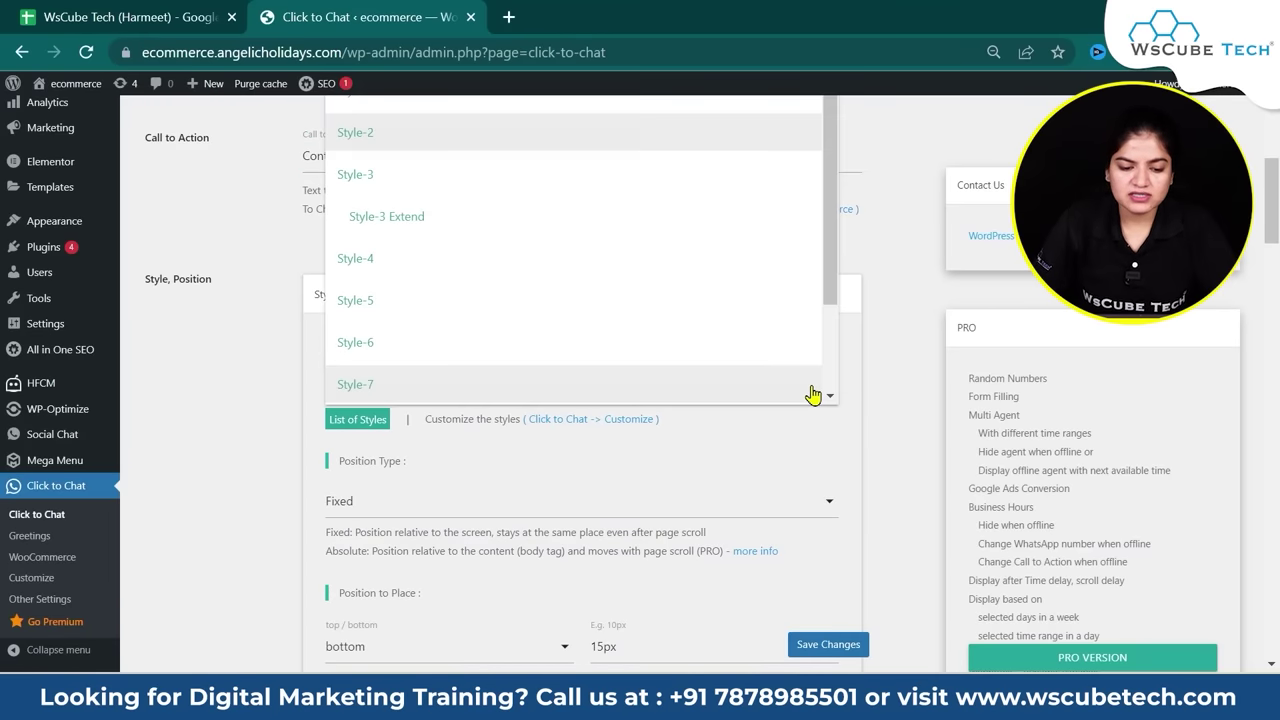
pyautogui.click(859, 378)
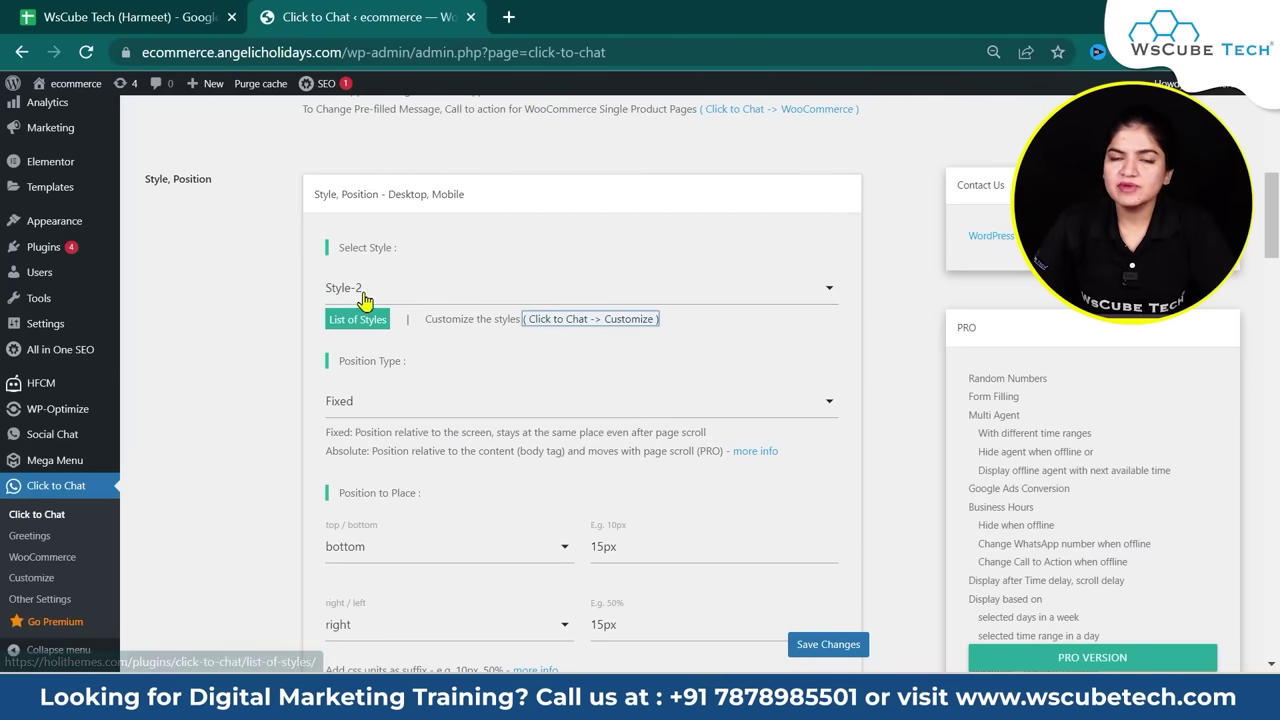
pyautogui.click(364, 293)
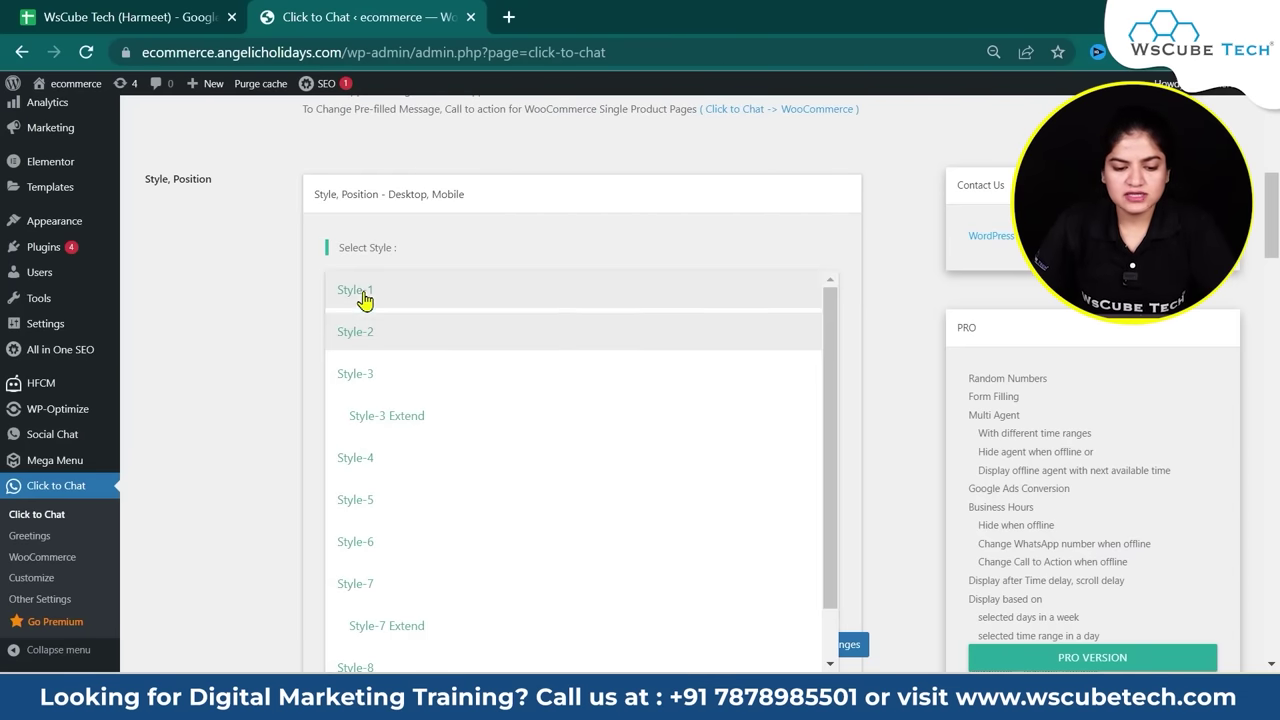
pyautogui.click(419, 373)
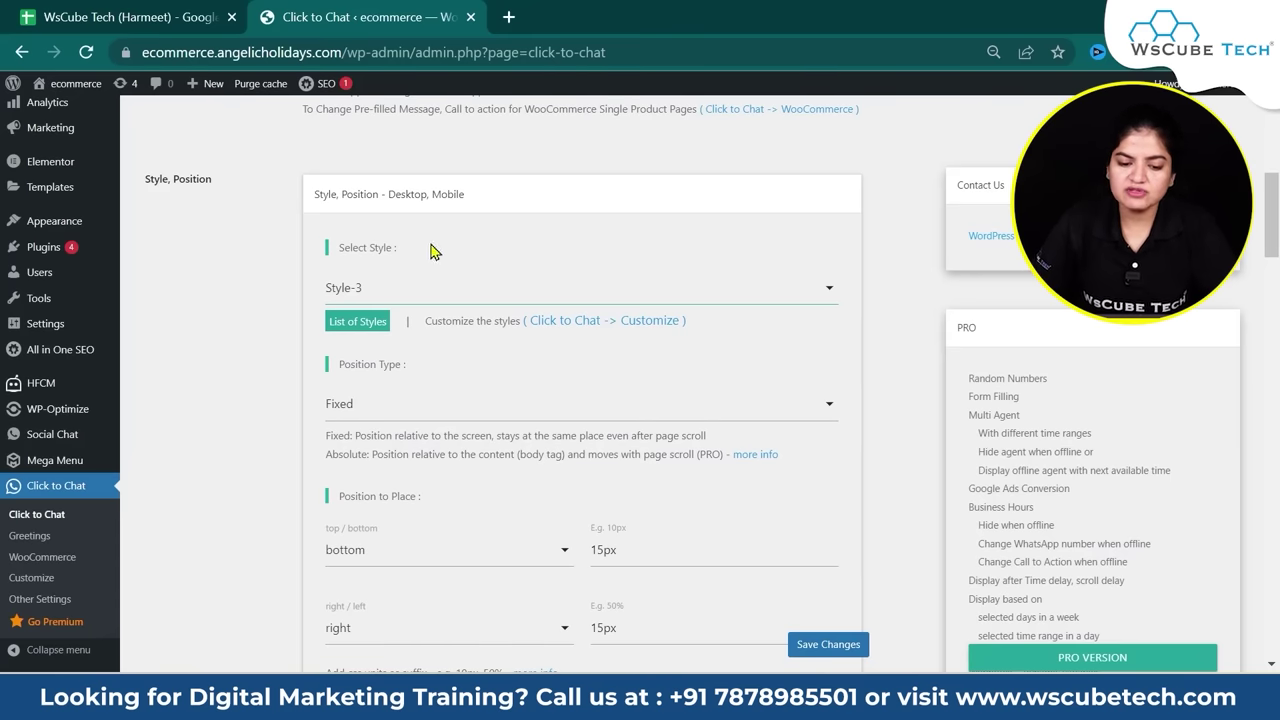
# Step: Examine the style customization page's image size, call-to-action display, color and font size options, and return to the chat settings
pyautogui.click(609, 320)
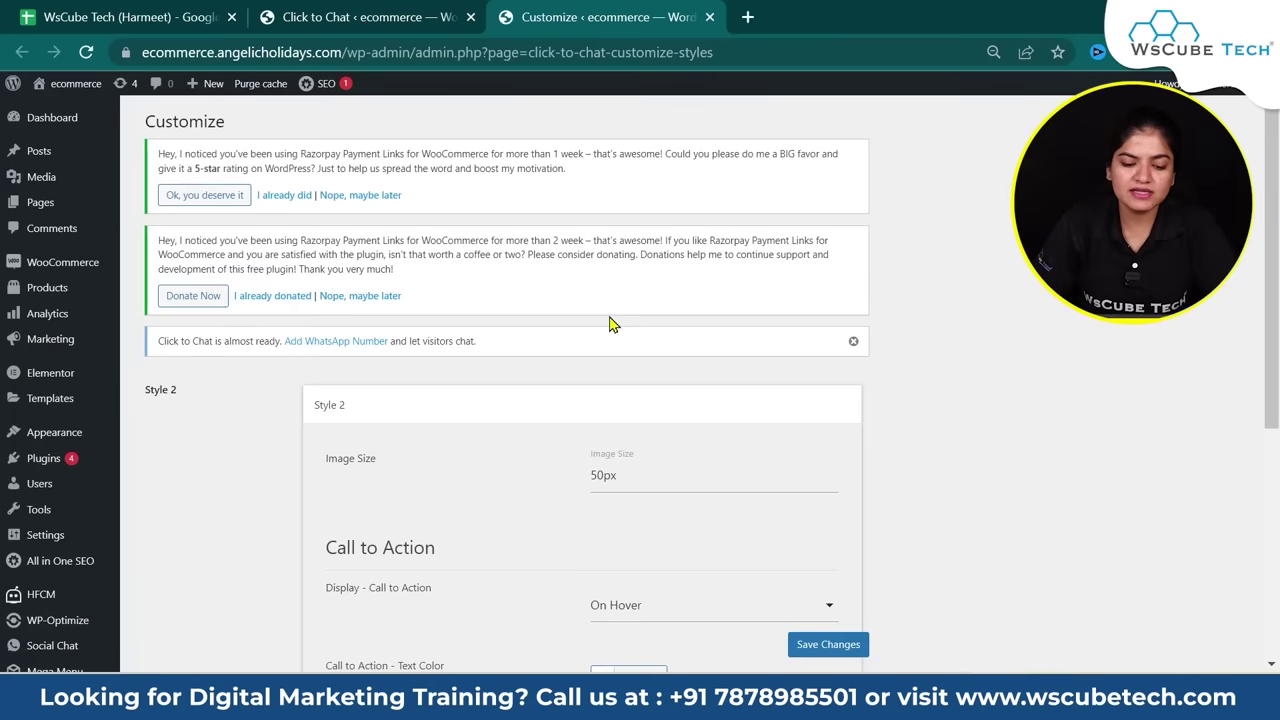
pyautogui.scroll(-3, 606, 395)
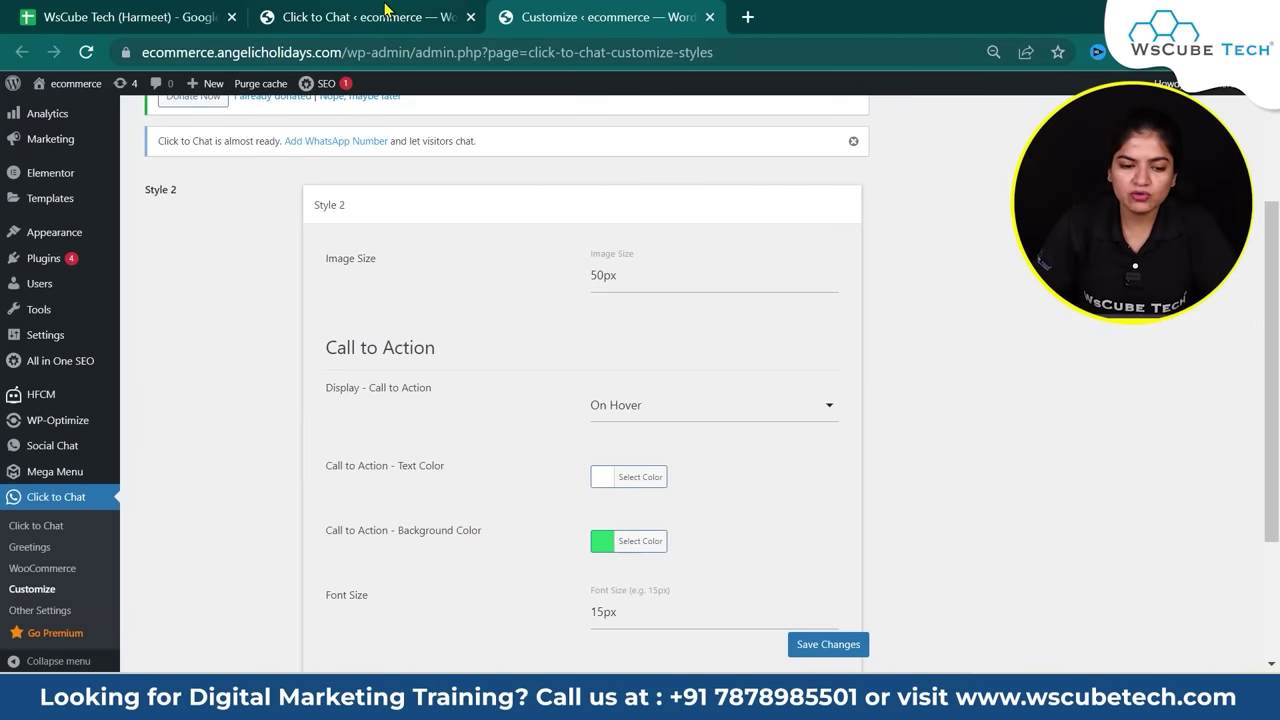
pyautogui.click(390, 14)
pyautogui.click(615, 18)
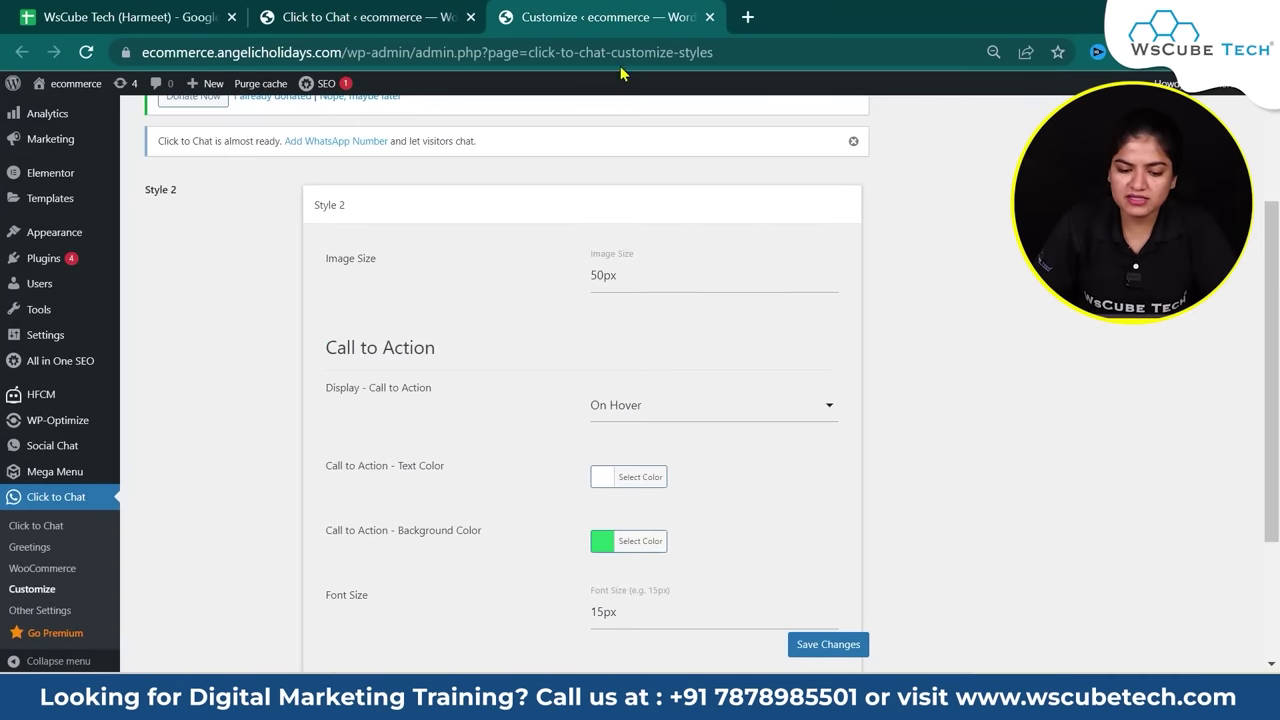
pyautogui.scroll(-2, 637, 350)
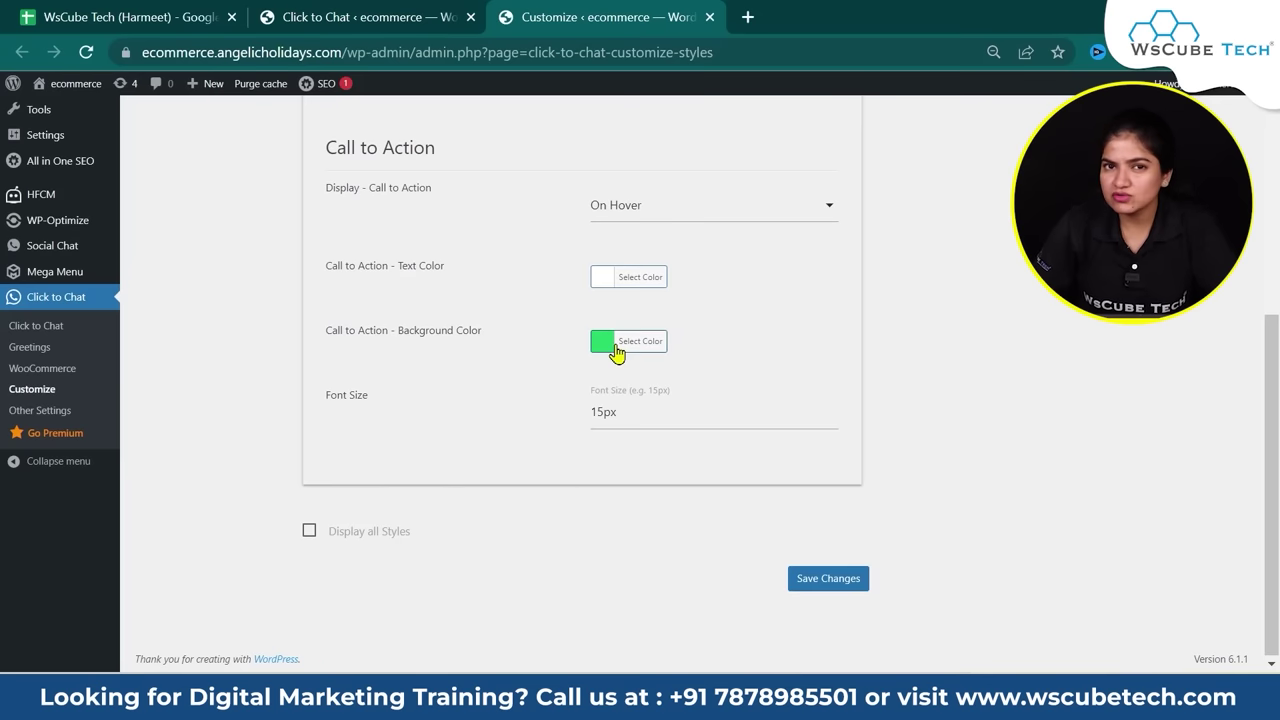
pyautogui.scroll(1, 622, 332)
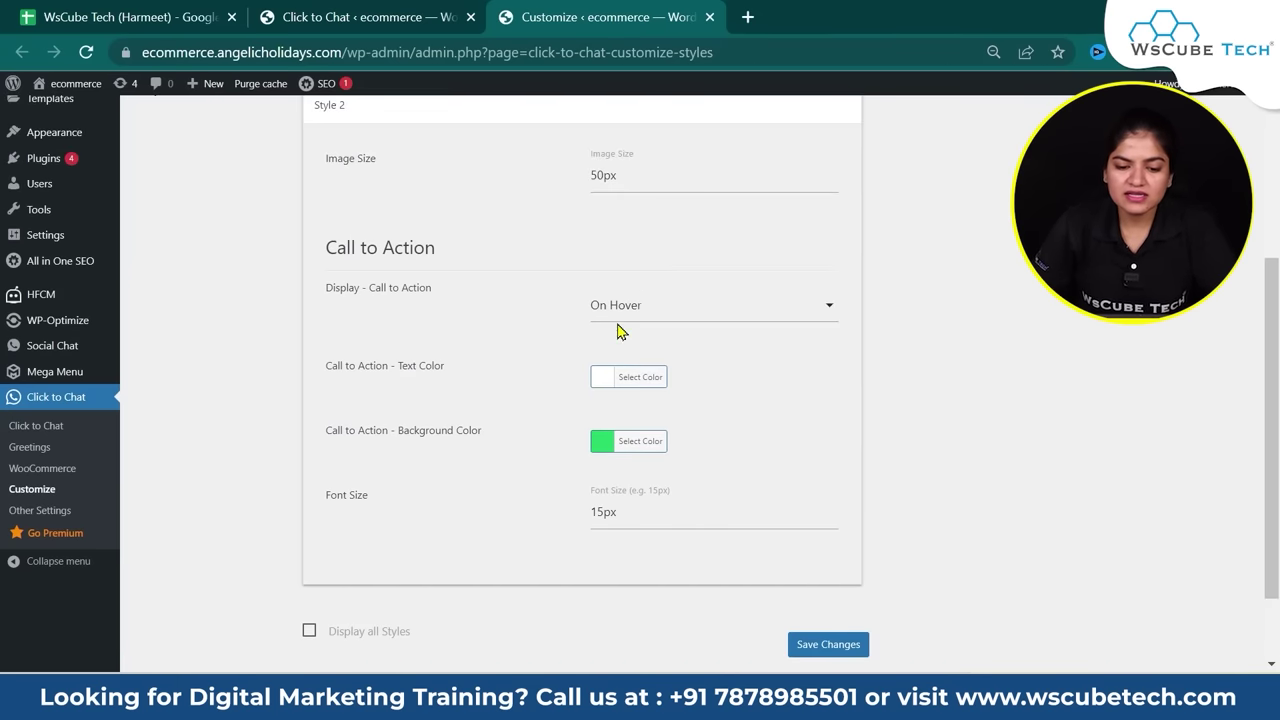
pyautogui.click(641, 186)
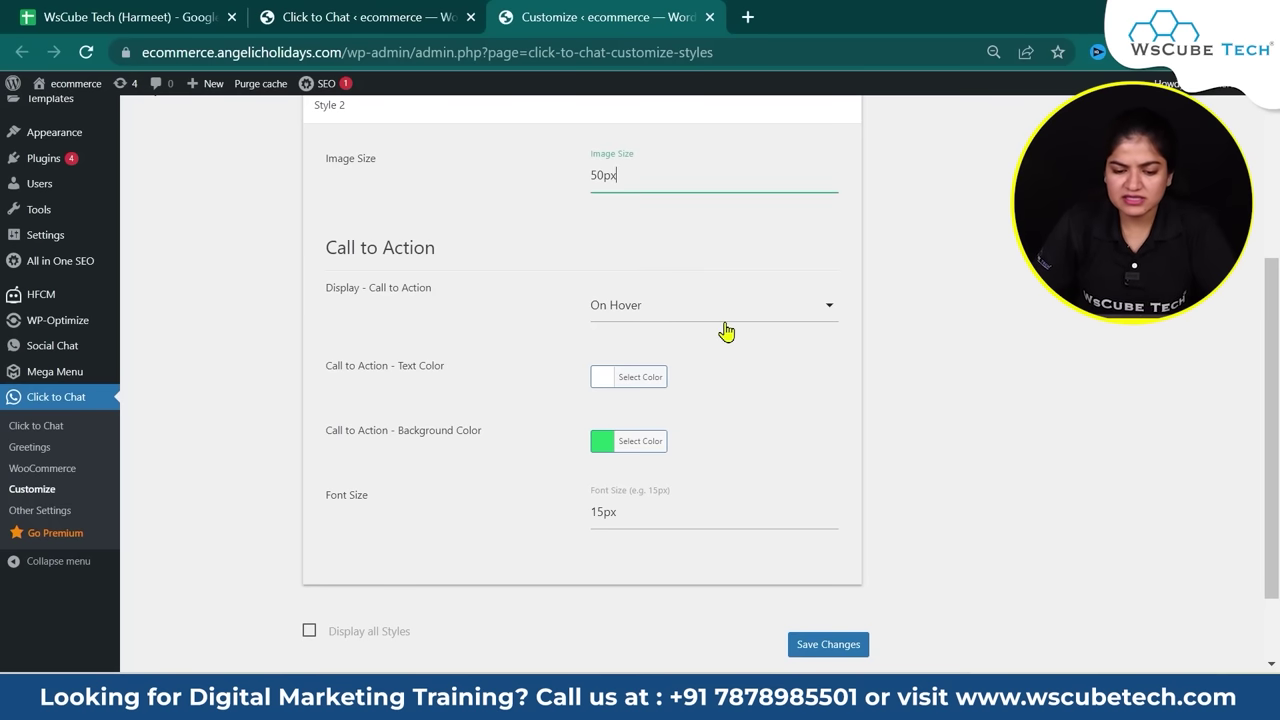
pyautogui.click(350, 17)
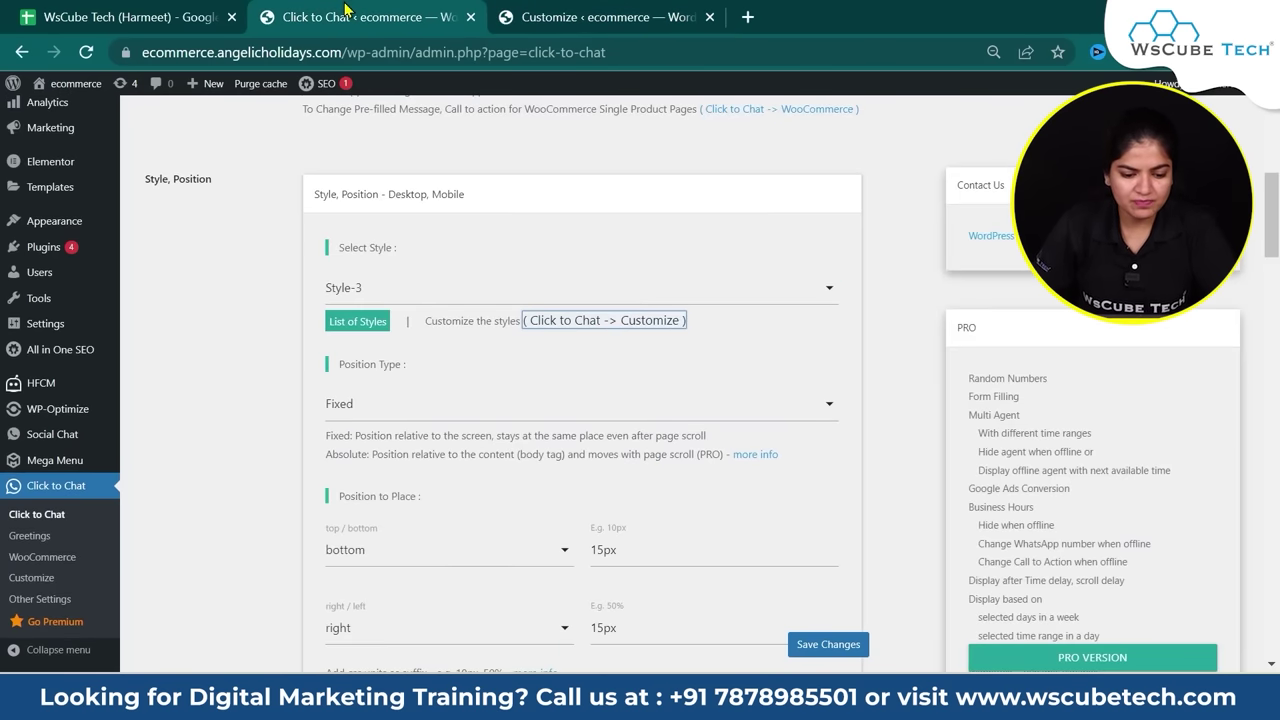
# Step: Set desktop chat links to open in a new tab in the URL structure settings
pyautogui.scroll(-2, 588, 385)
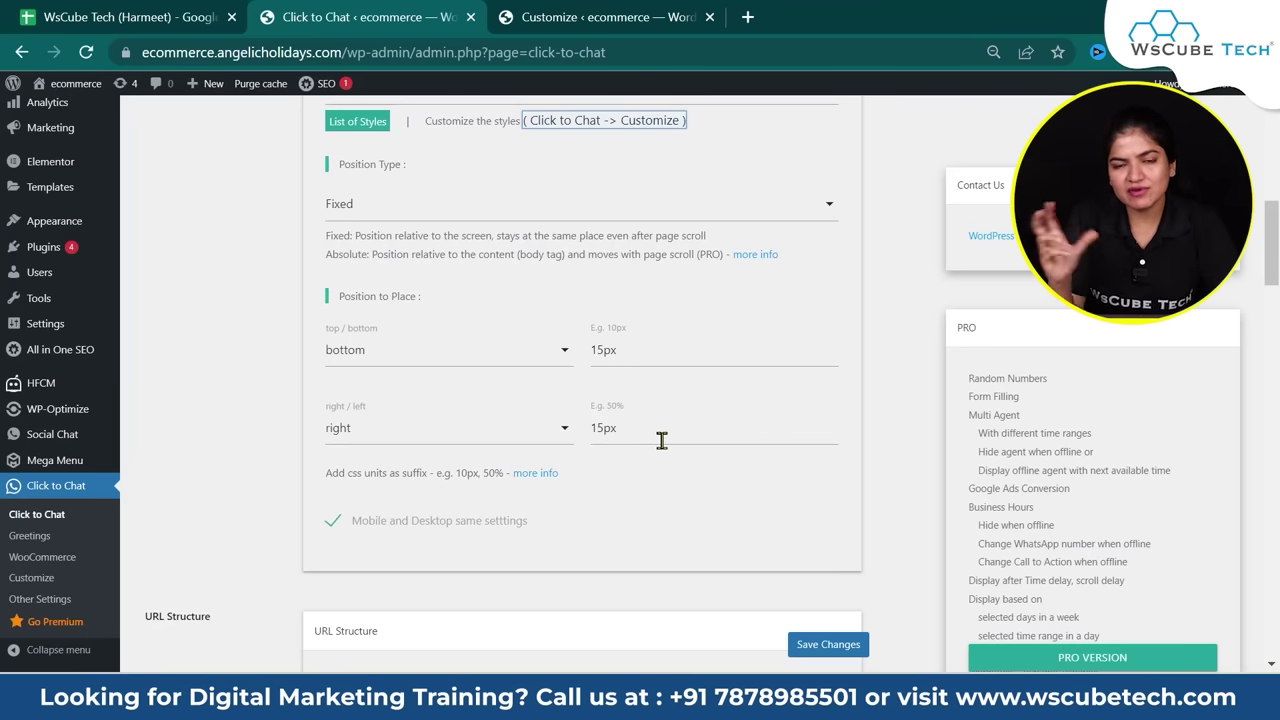
pyautogui.scroll(-4, 617, 403)
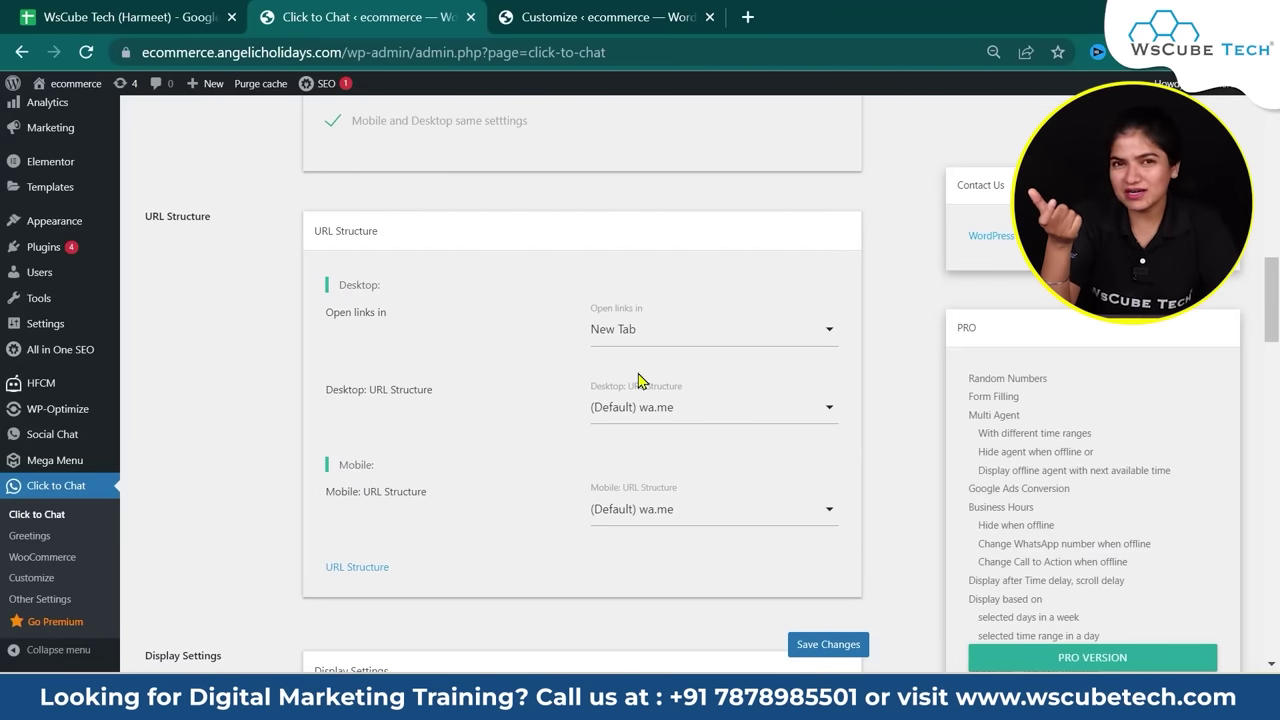
pyautogui.click(623, 331)
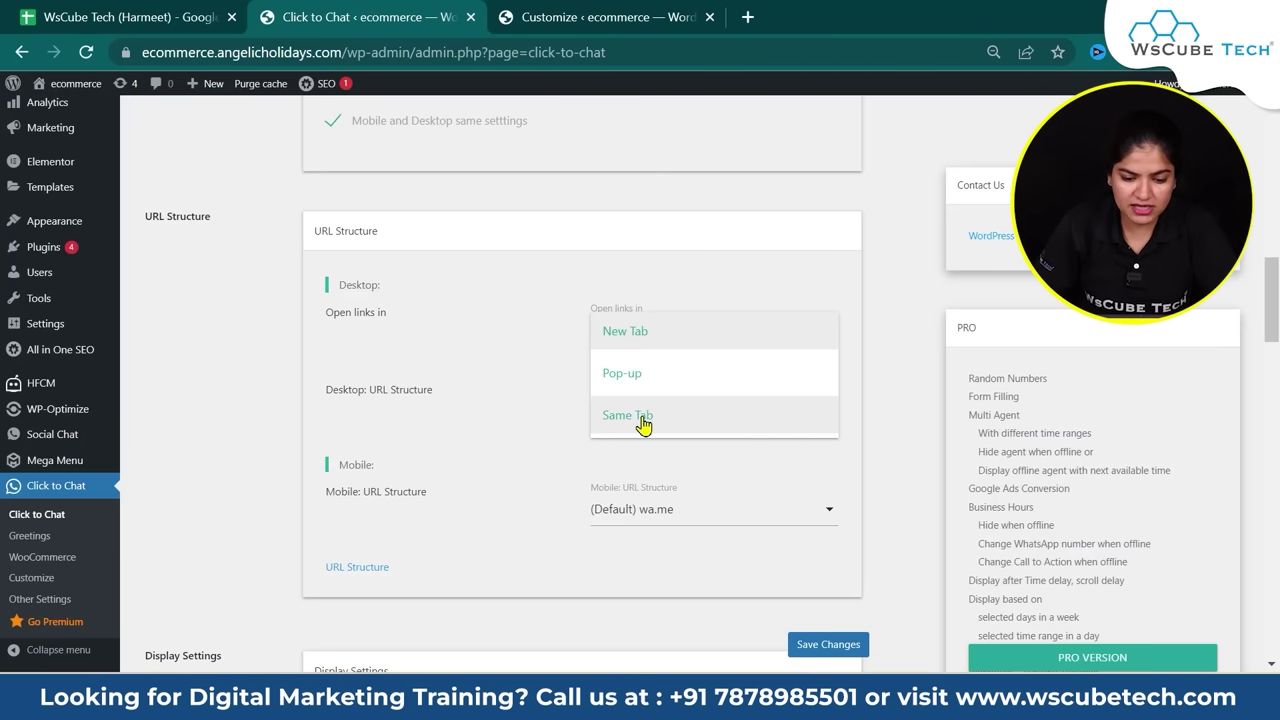
pyautogui.click(644, 330)
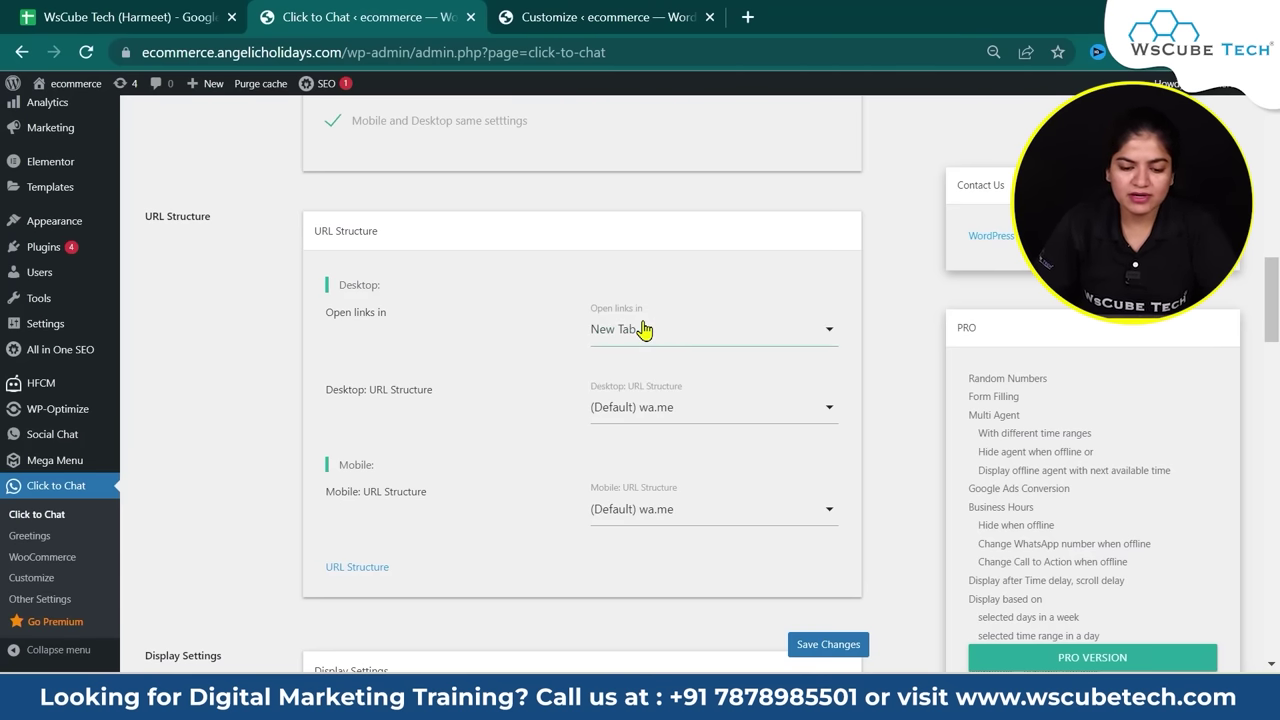
# Step: Choose the default wa.me URL structure for both desktop and mobile chat links
pyautogui.scroll(-1, 752, 424)
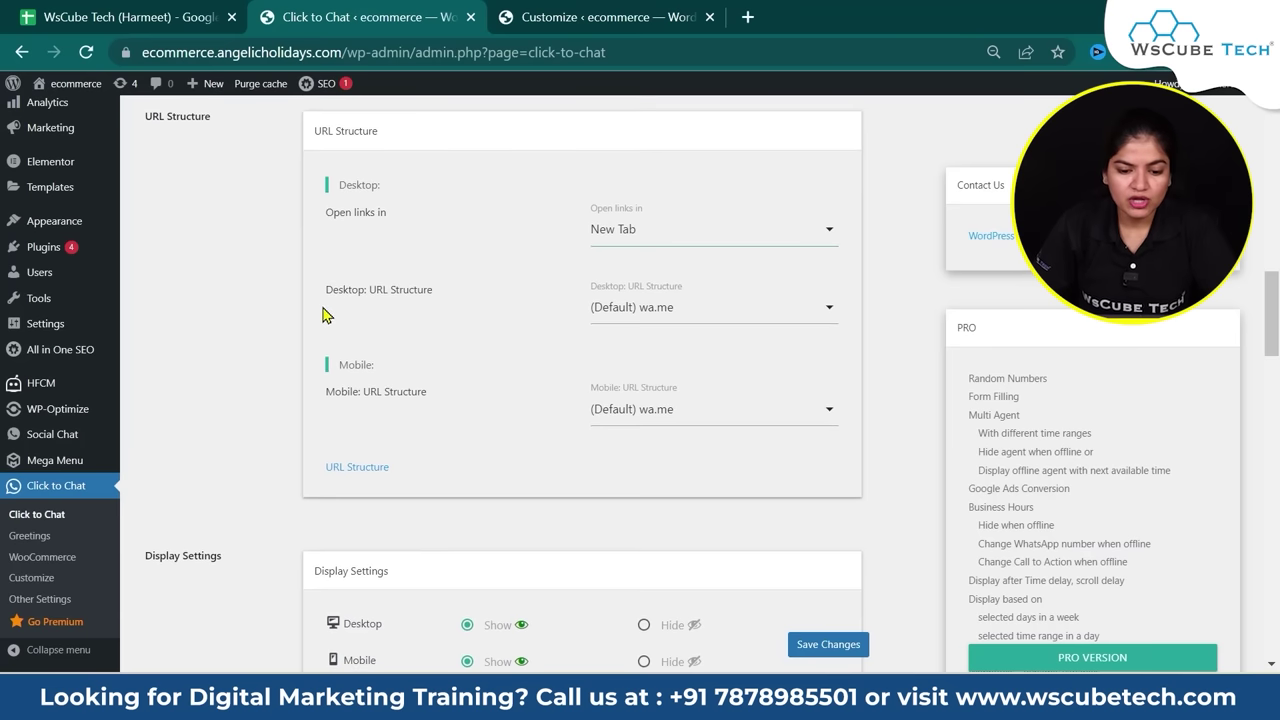
pyautogui.click(674, 318)
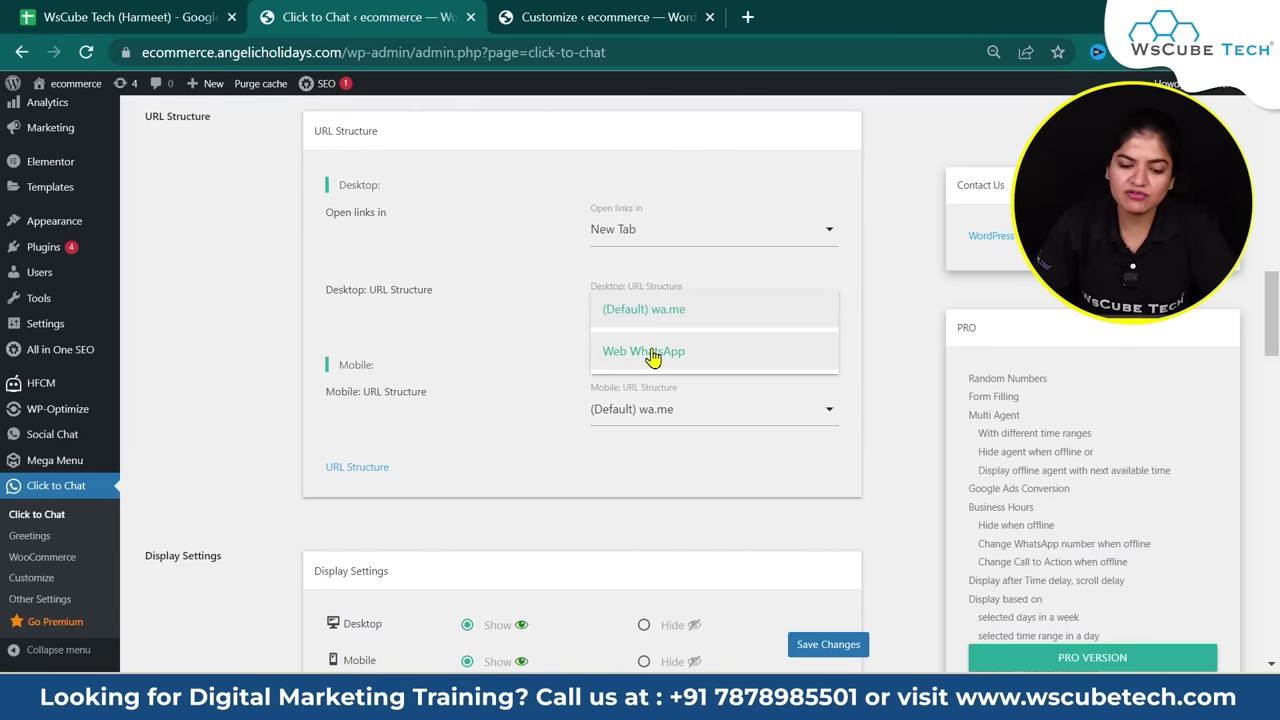
pyautogui.click(664, 313)
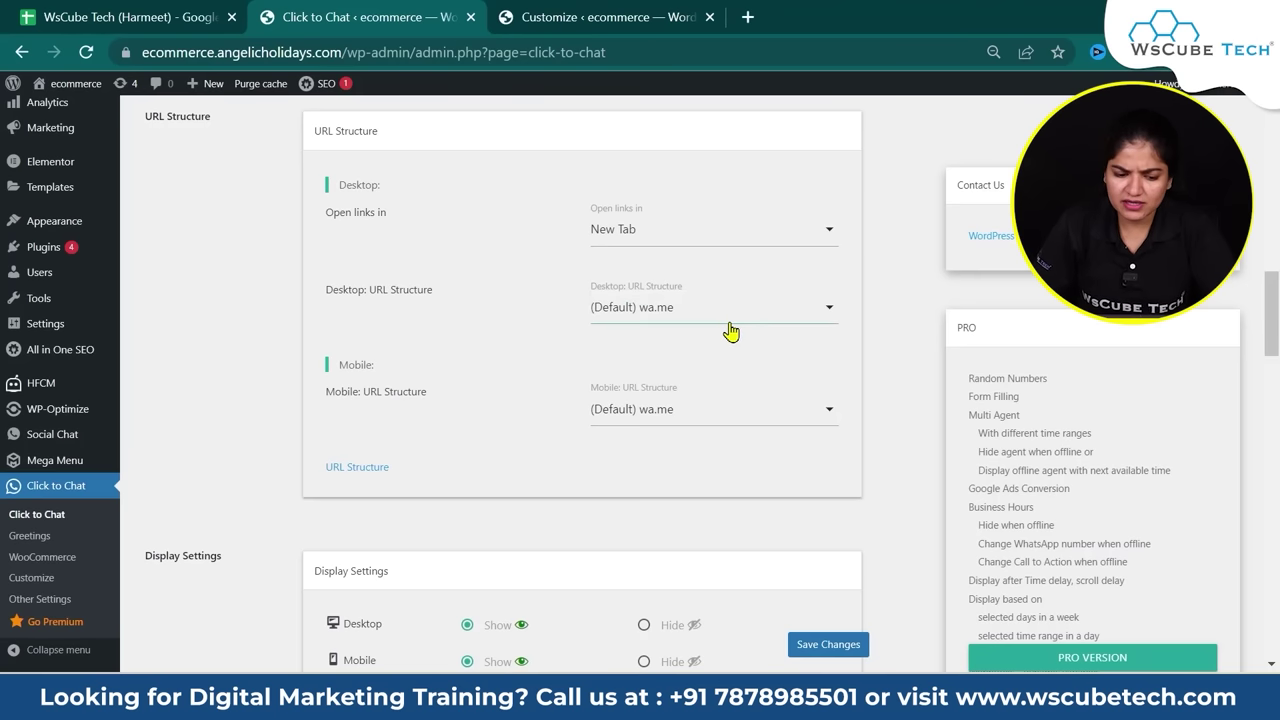
pyautogui.scroll(-1, 731, 331)
pyautogui.click(648, 318)
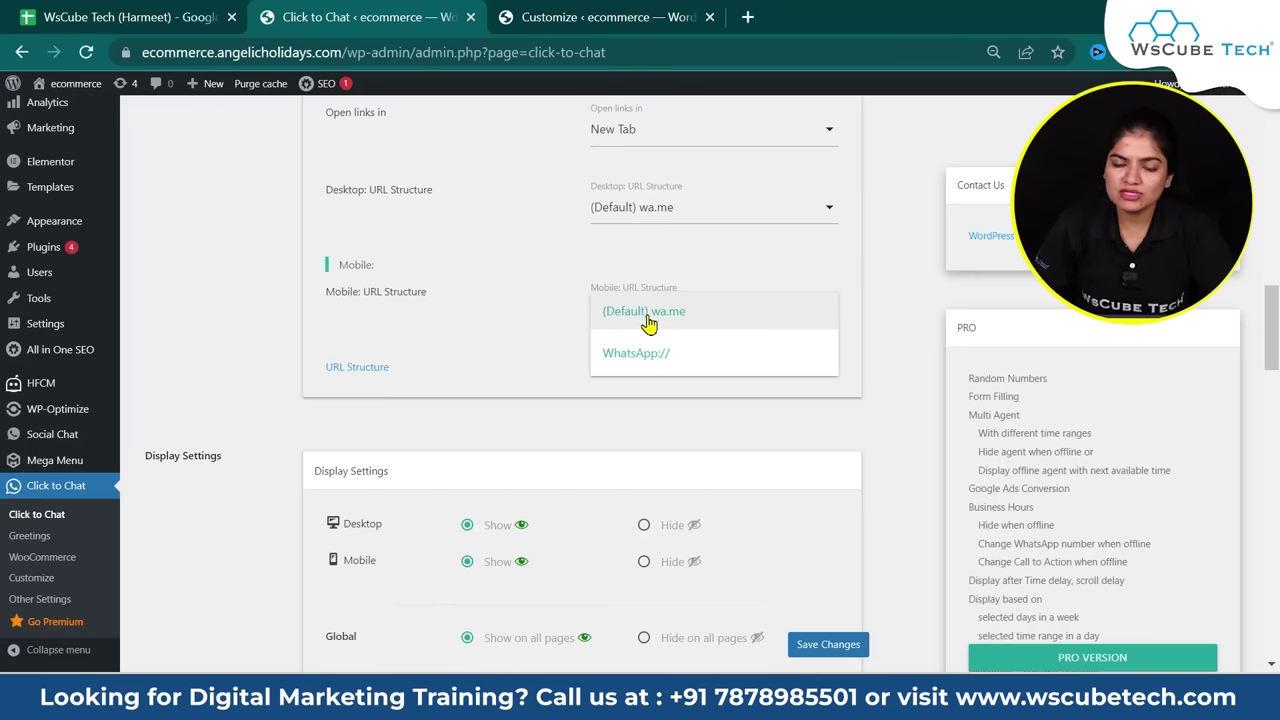
pyautogui.click(651, 321)
# Step: Set the global display setting to hide the chat button on all pages
pyautogui.scroll(-2, 643, 349)
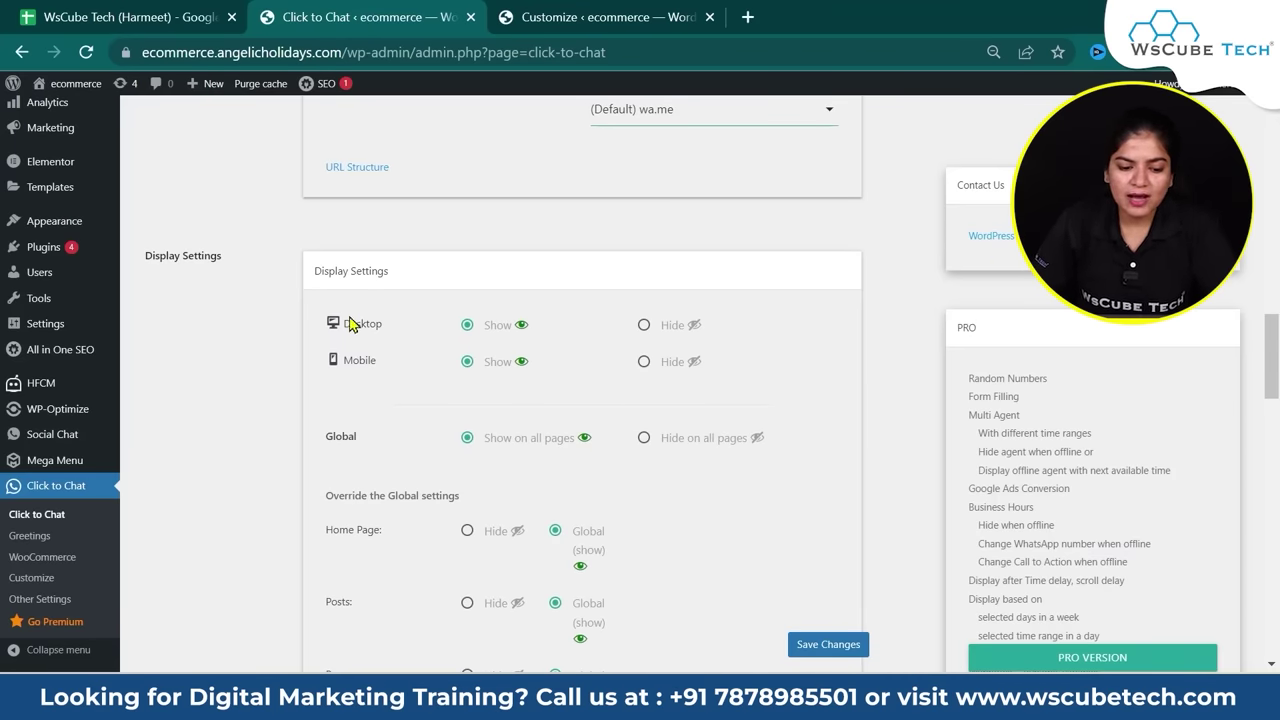
pyautogui.scroll(-1, 421, 398)
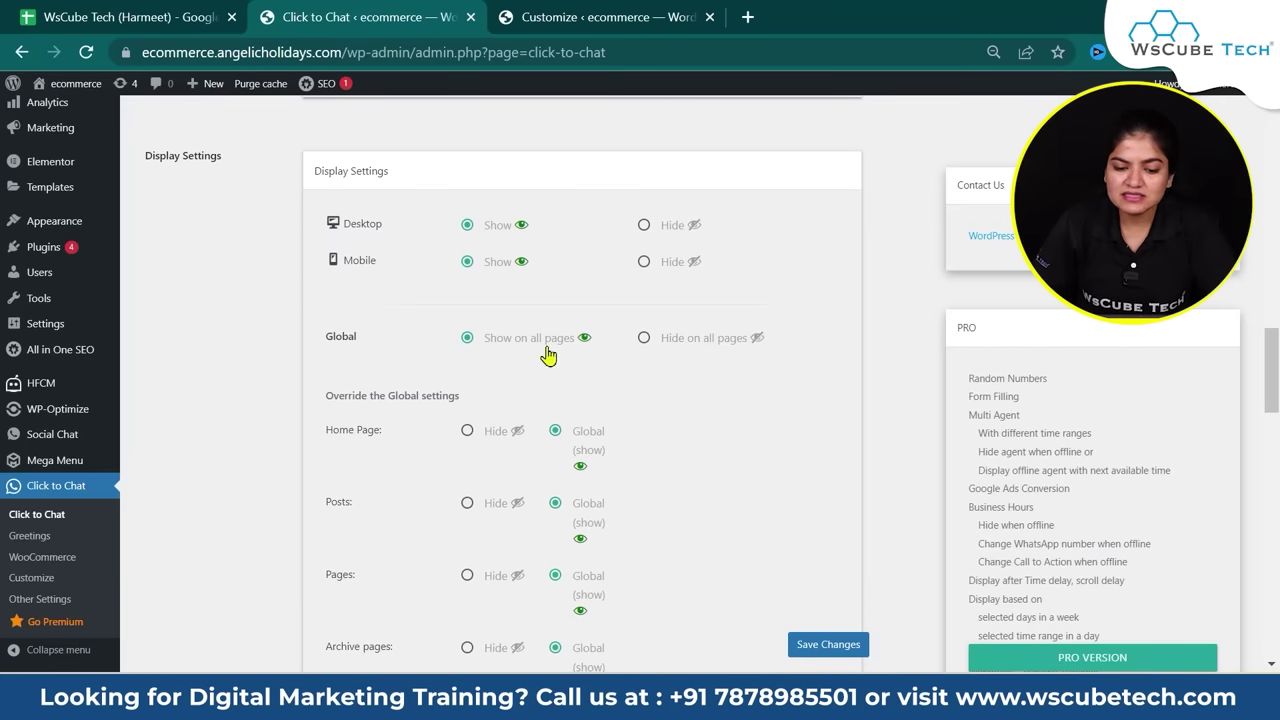
pyautogui.click(644, 339)
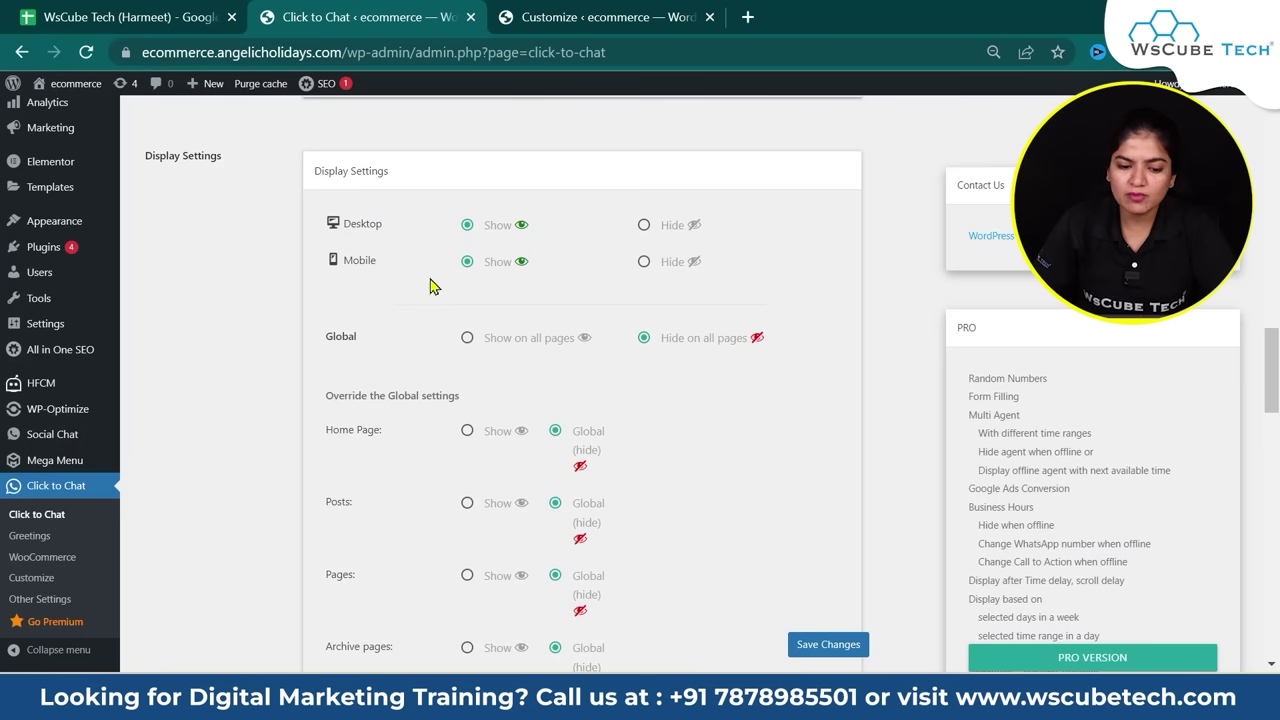